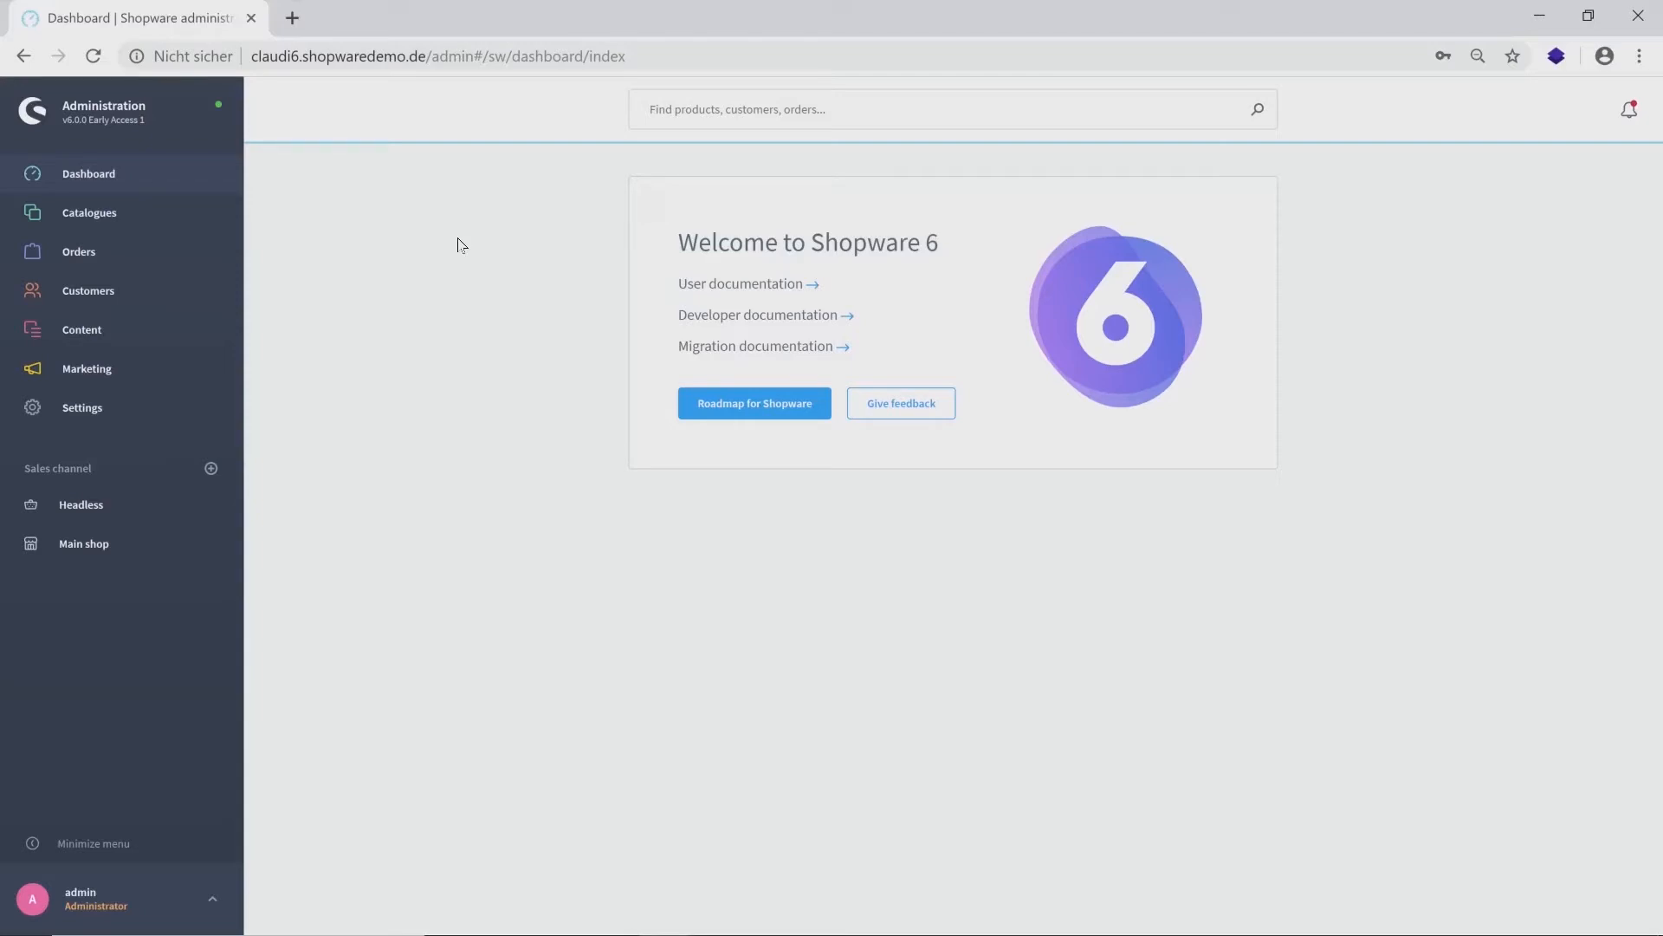
Step: Open the product list in the catalogues and start creating a new product
mouse_move(176, 204)
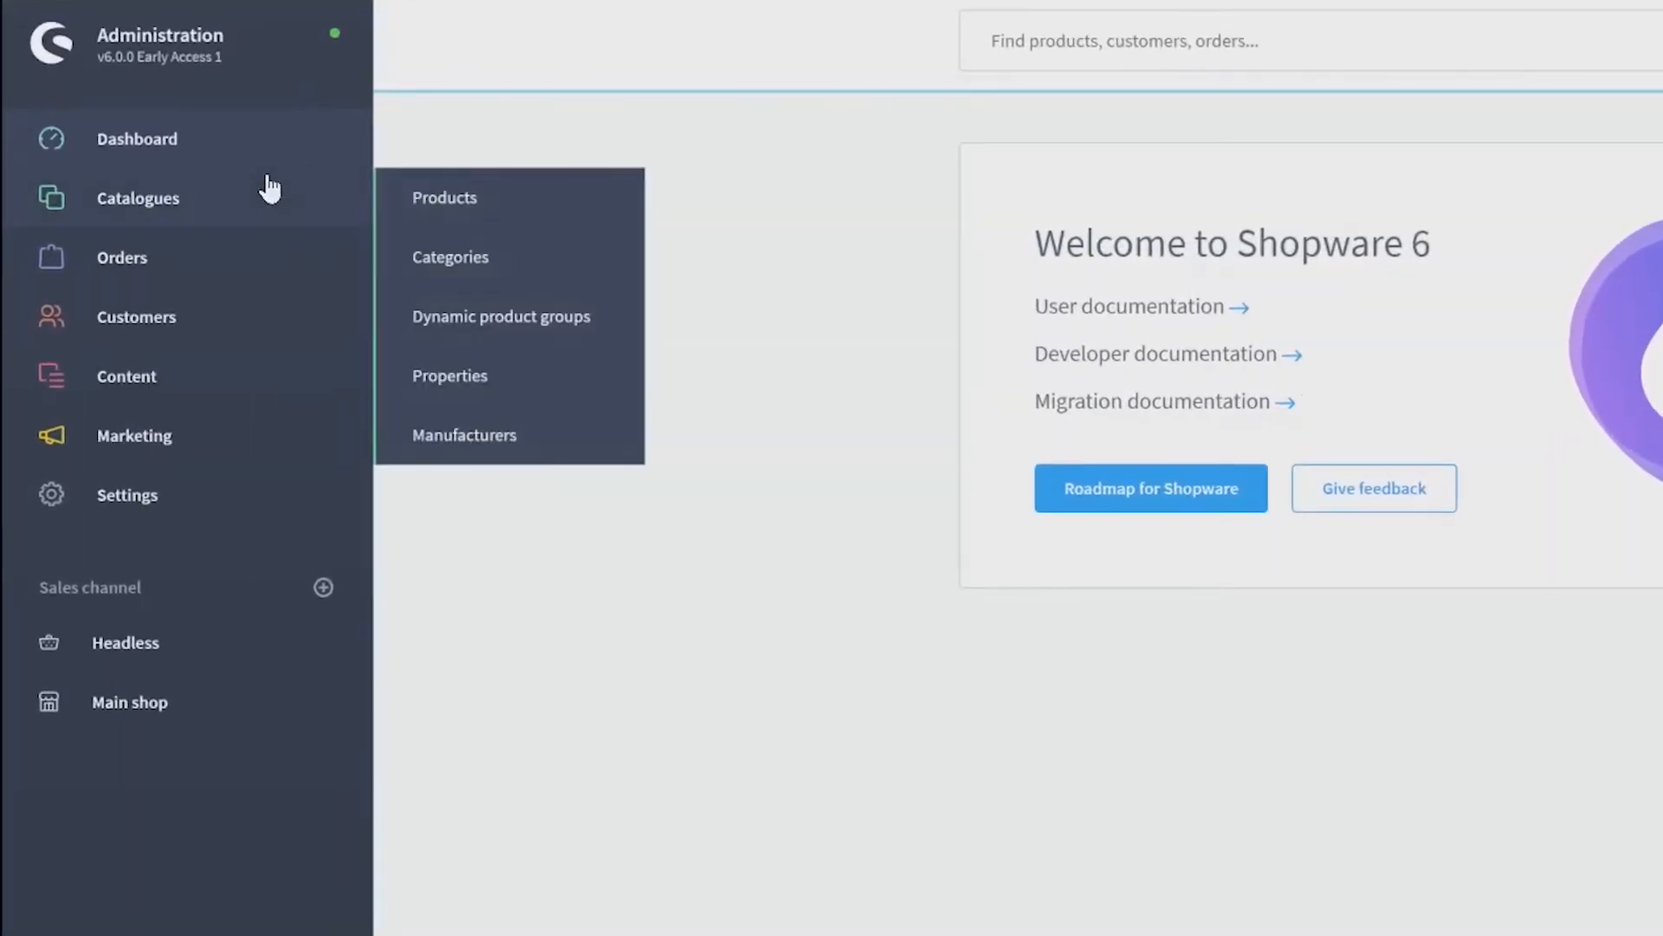
left_click(445, 210)
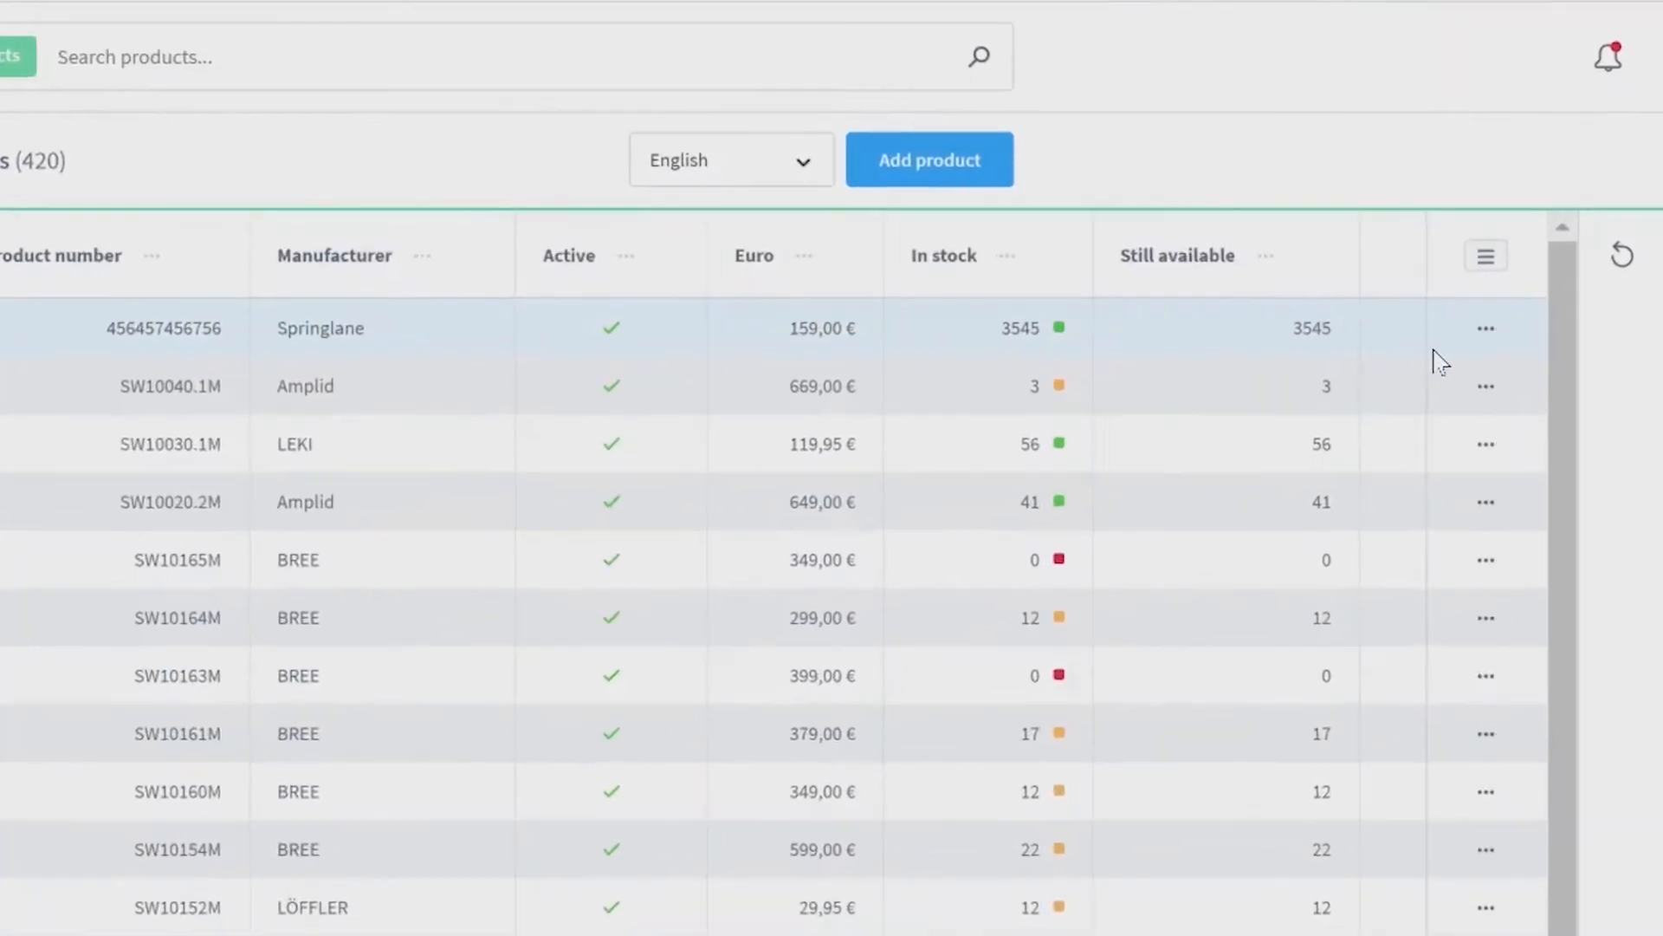
left_click(1485, 330)
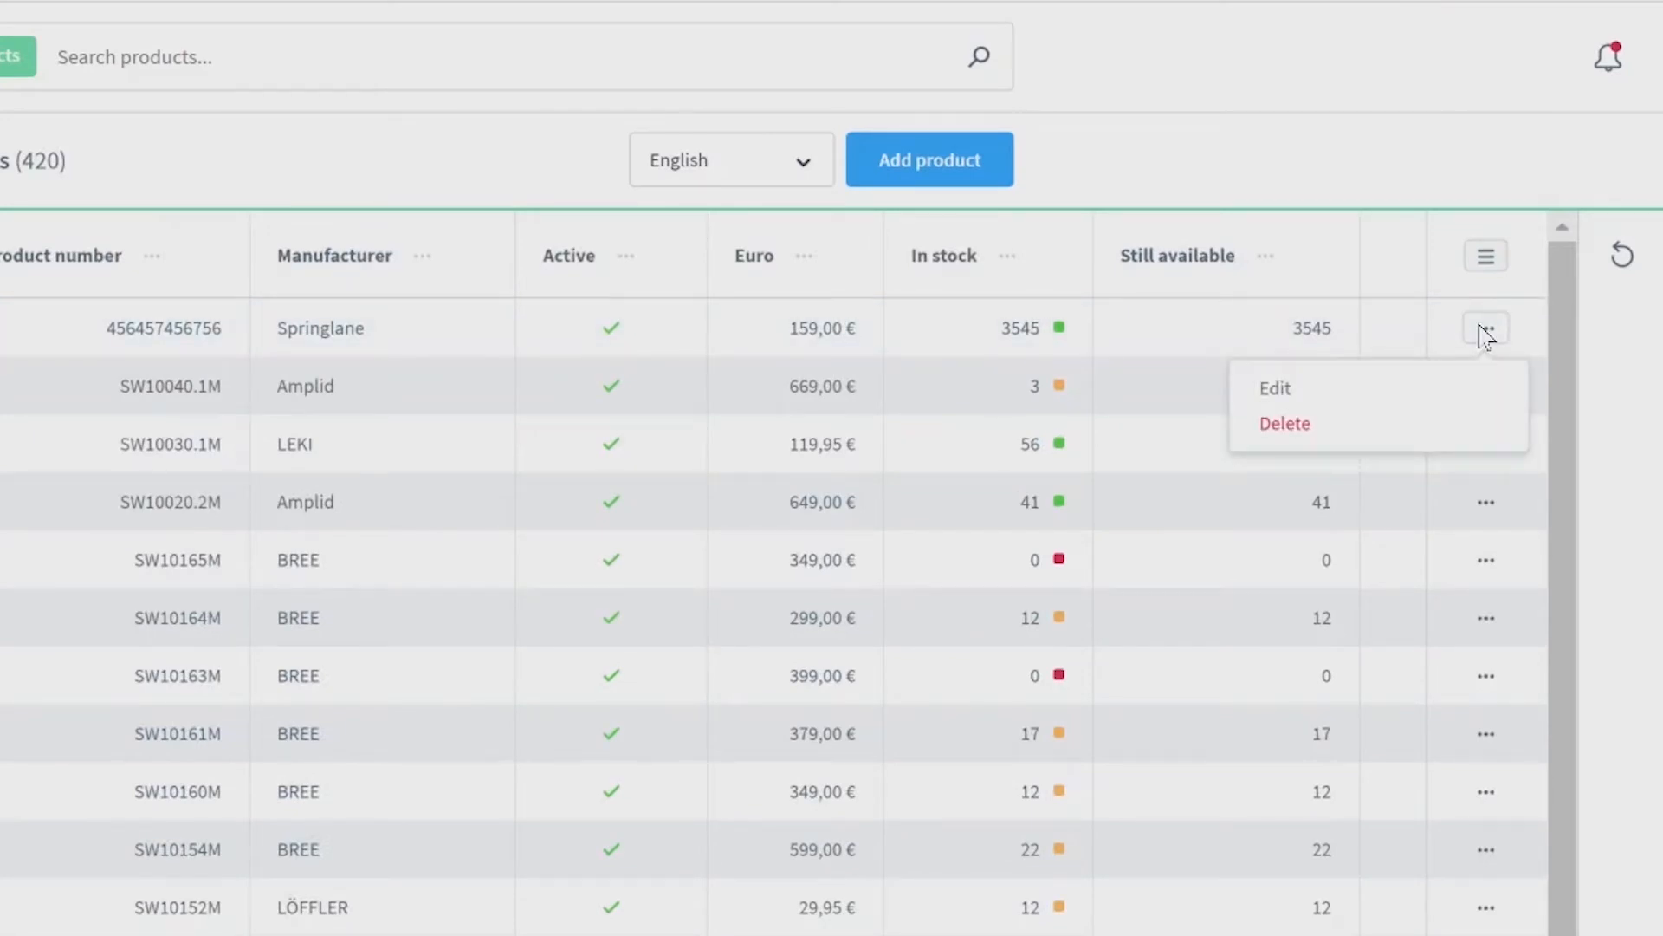
left_click(979, 161)
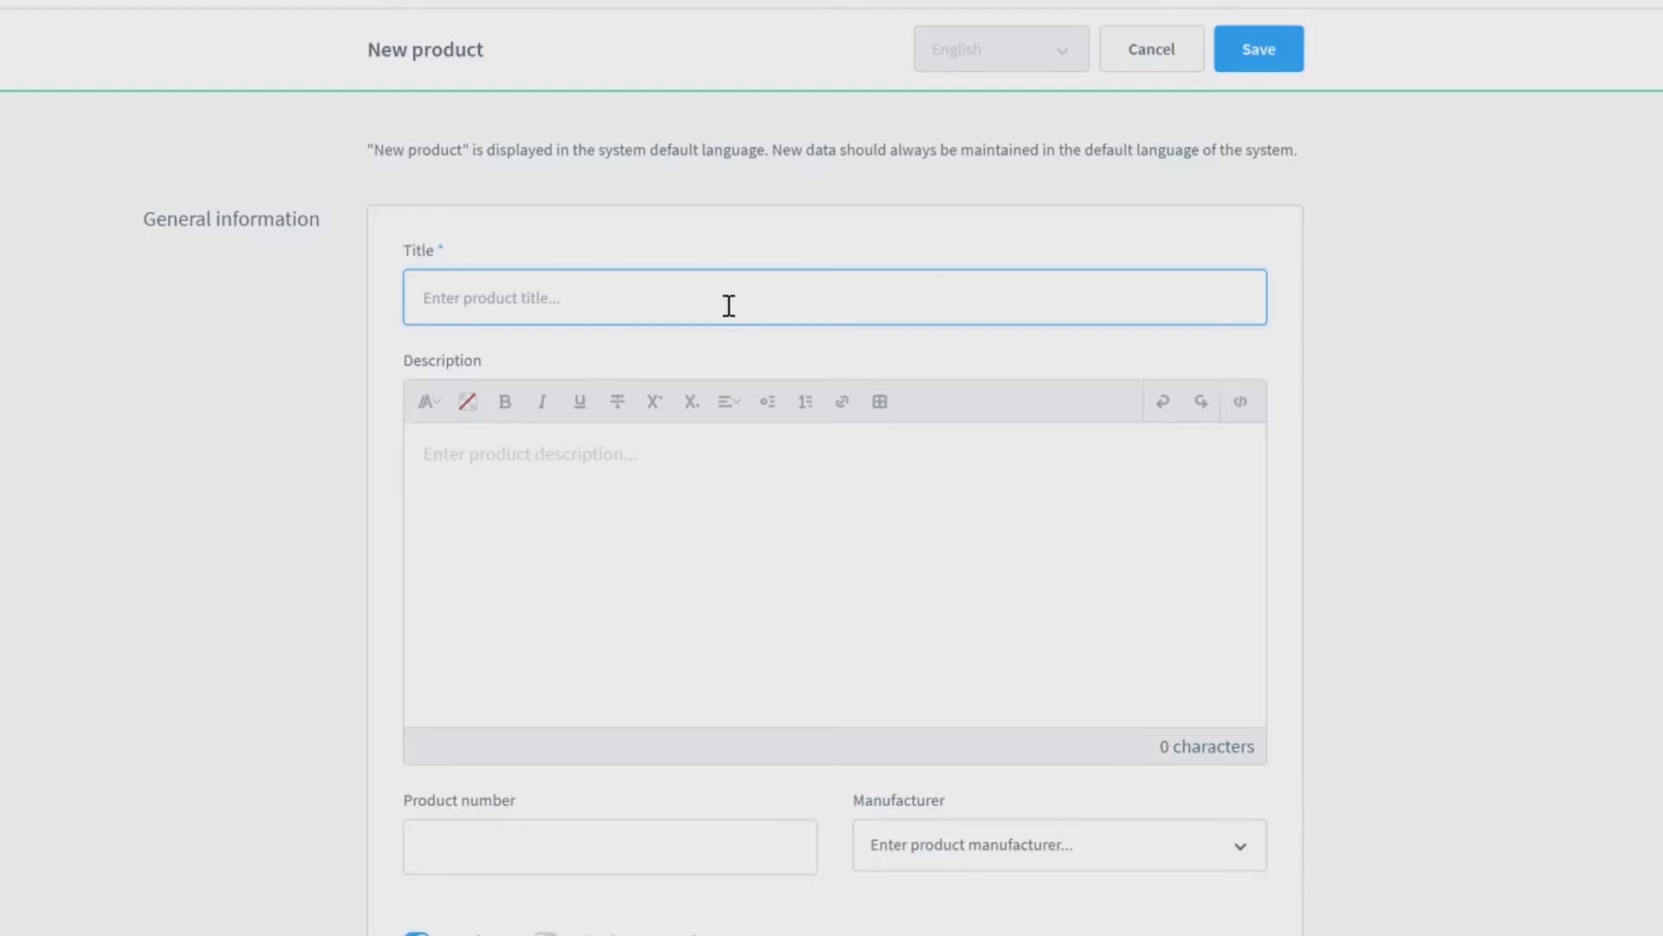
Step: Enter "title" as the product title and "description" as the product description
type("title")
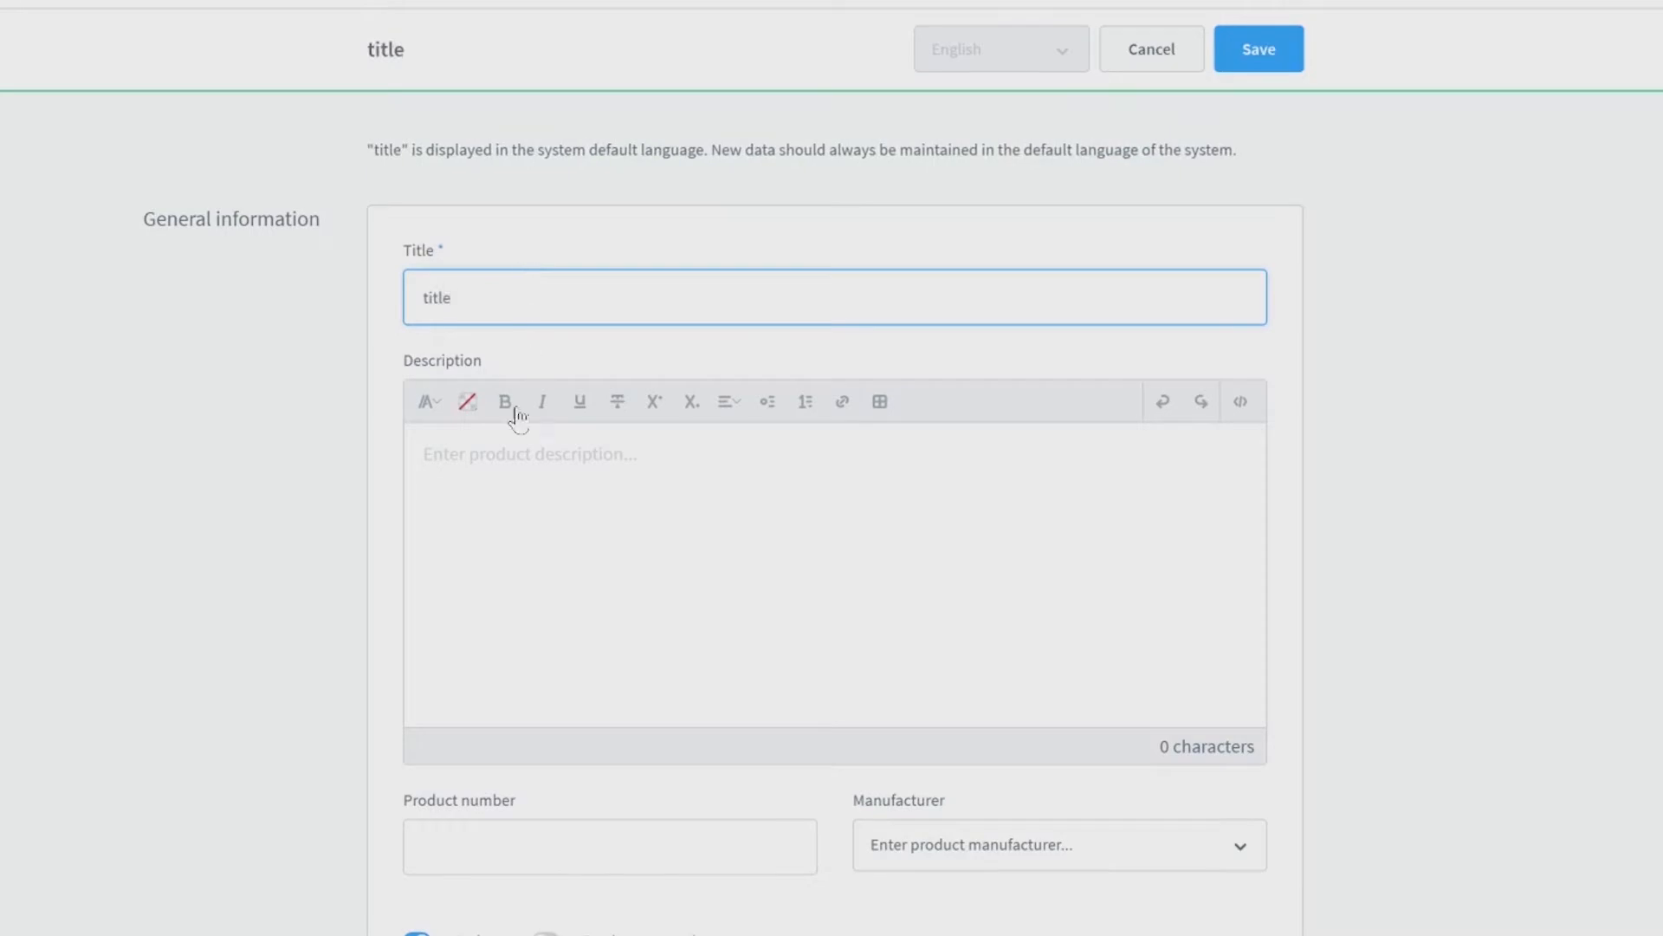
left_click(508, 517)
type("description")
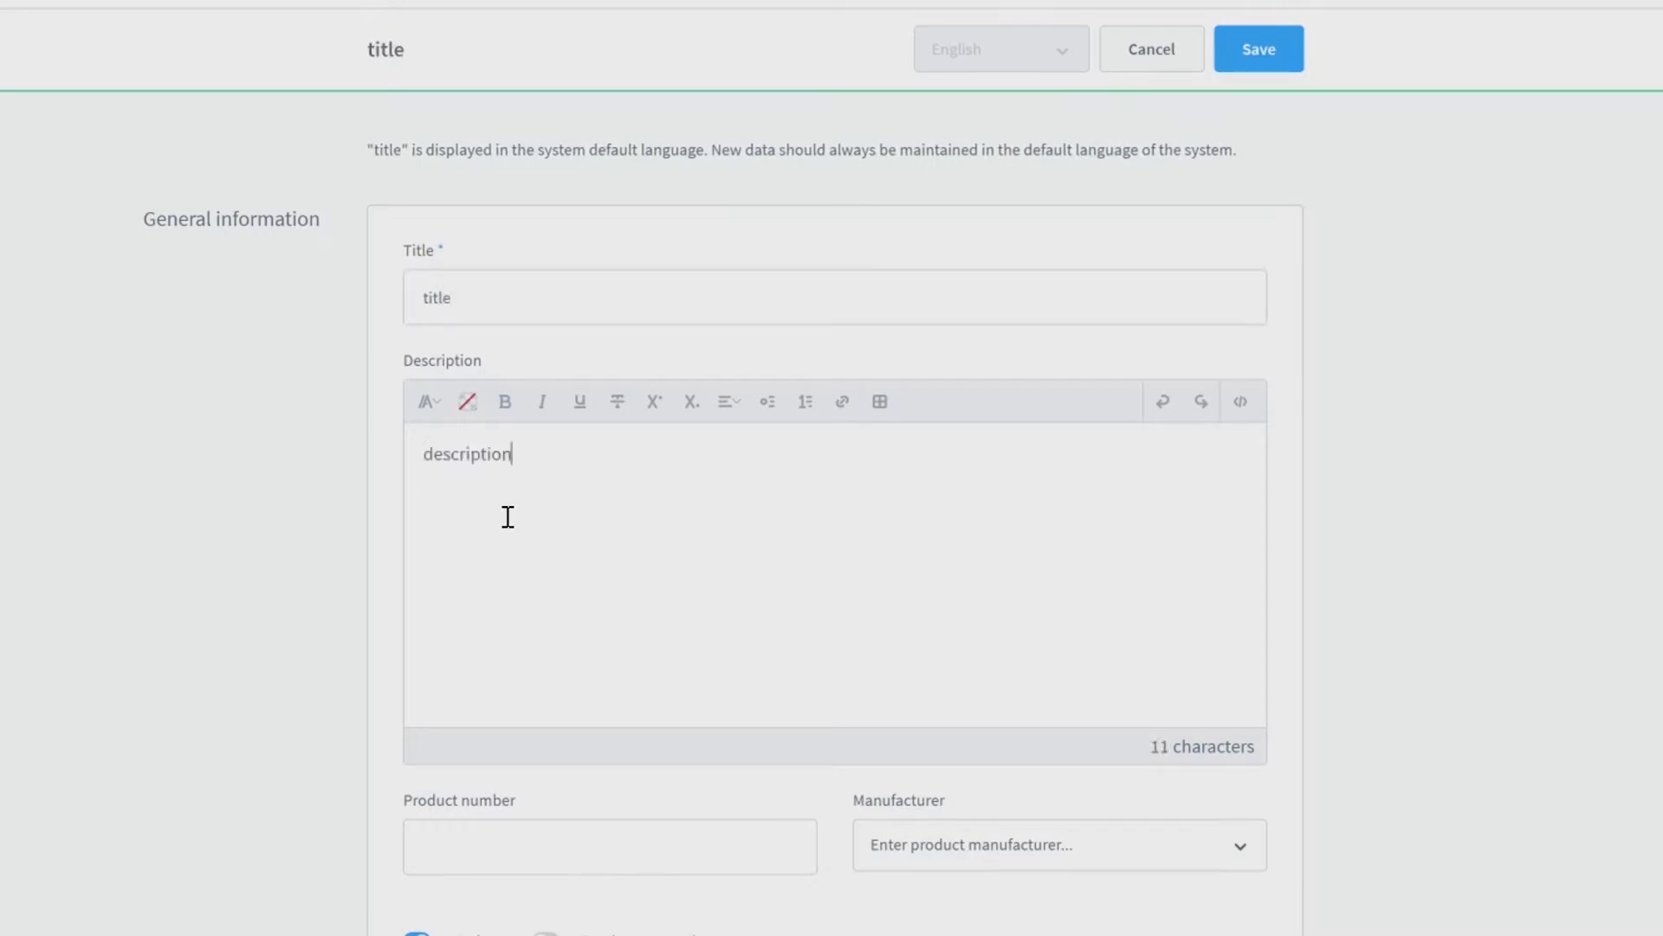
Step: Assign shopware AG as the manufacturer of the new product
scroll(773, 519, "down", 3)
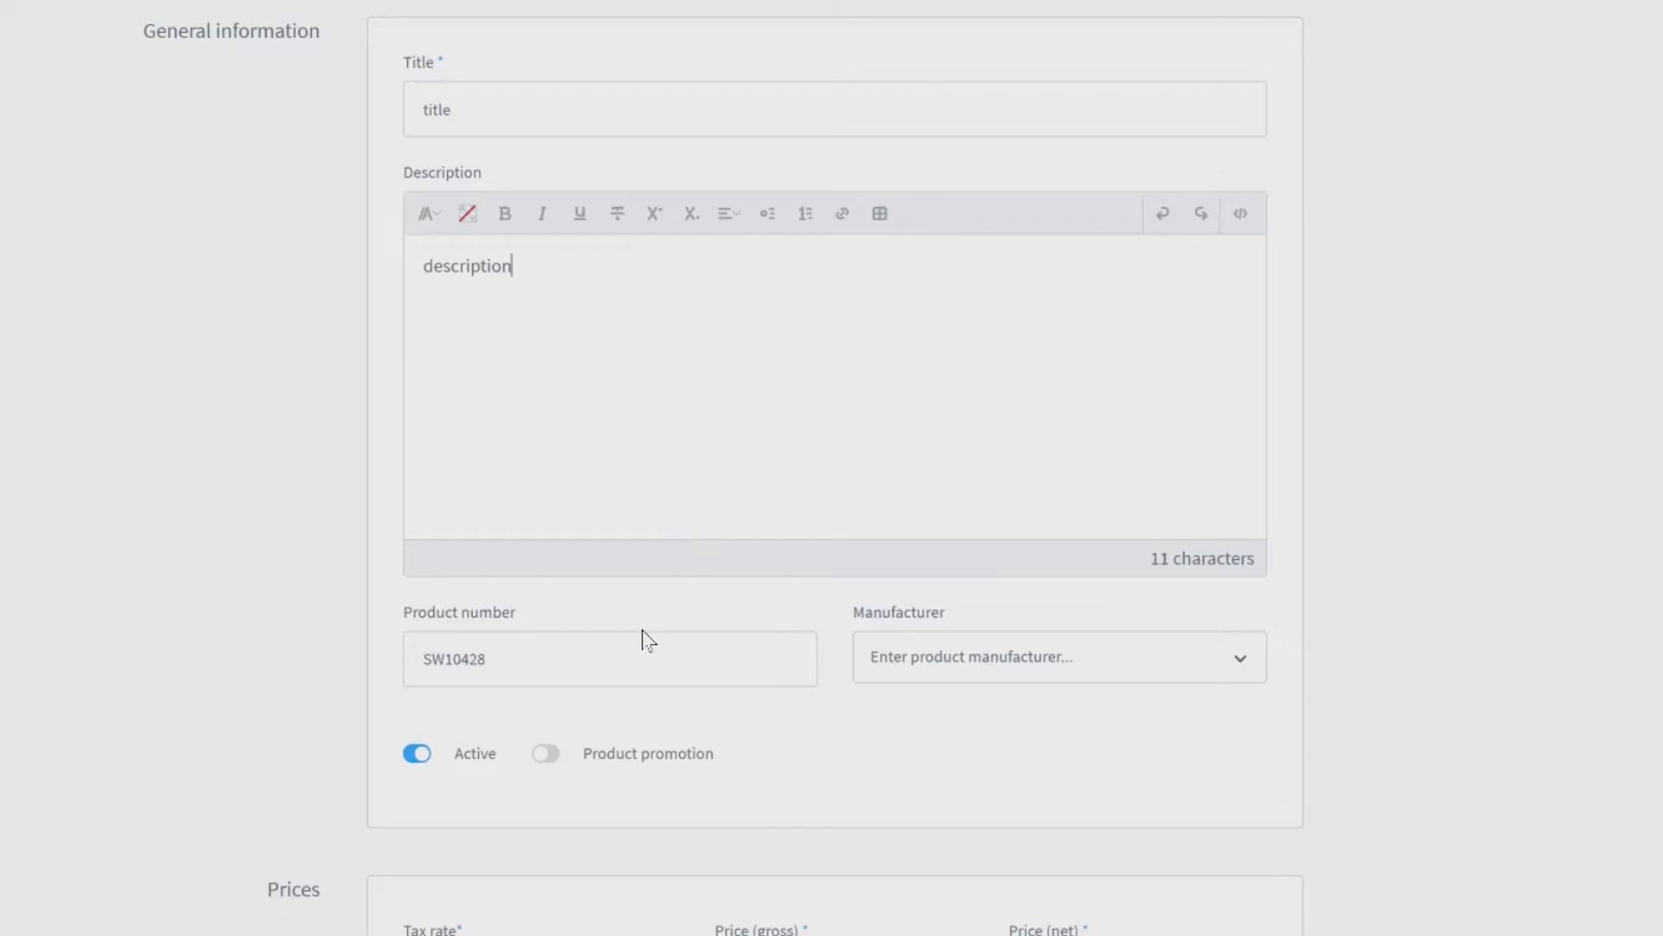
left_click(1002, 653)
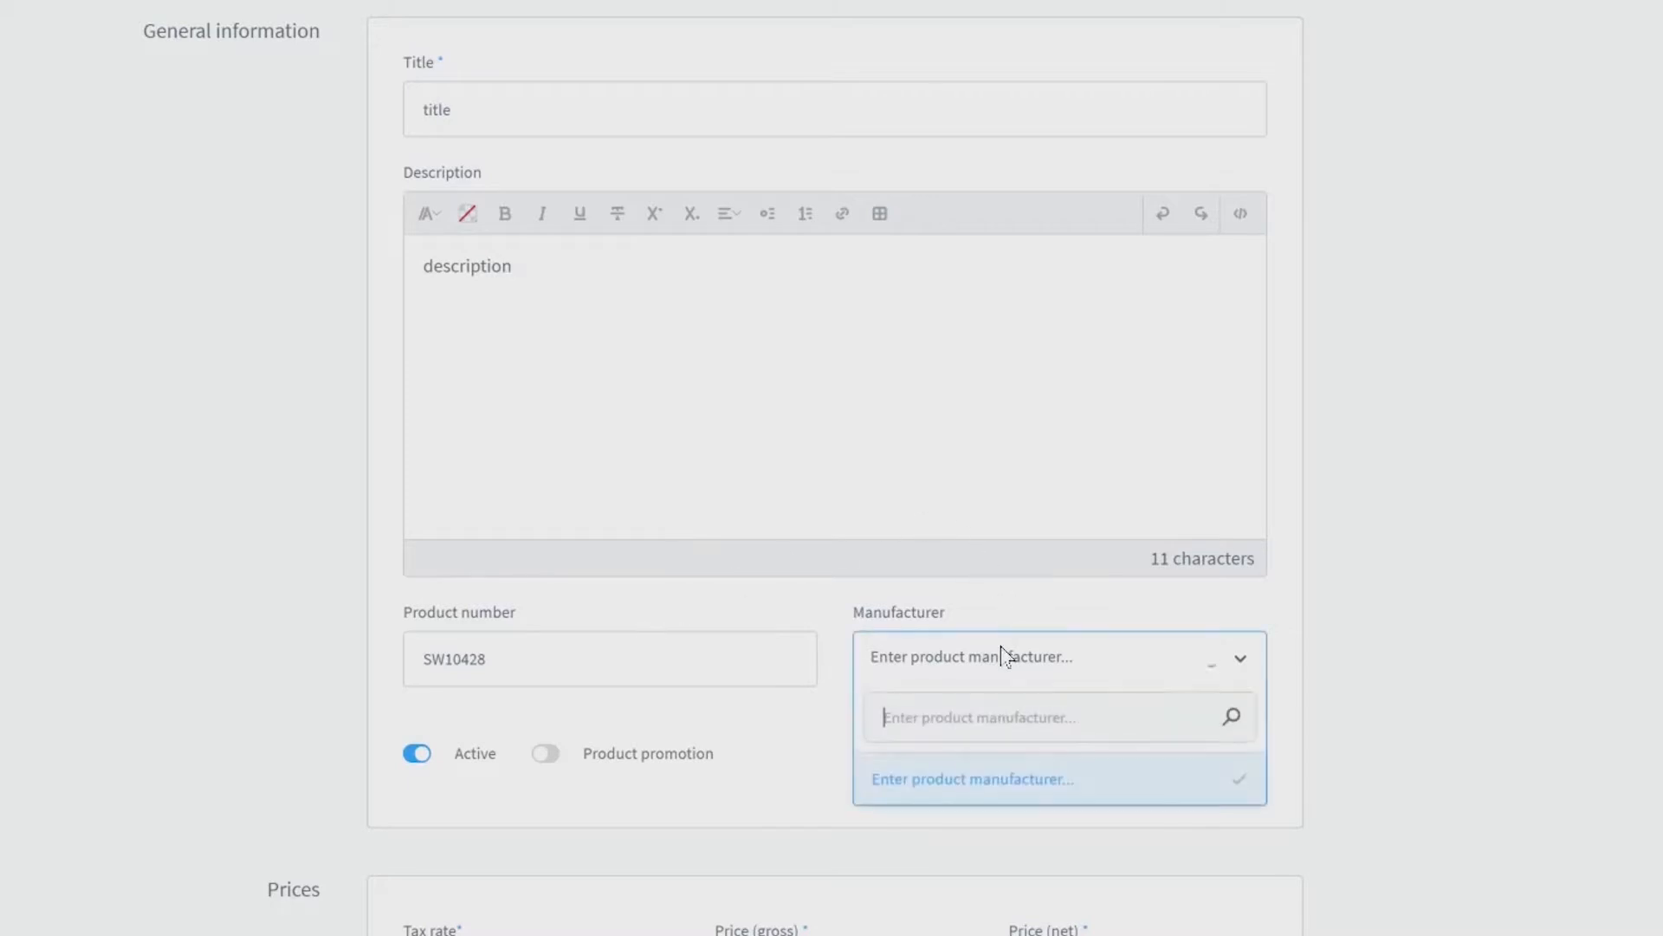
left_click(943, 847)
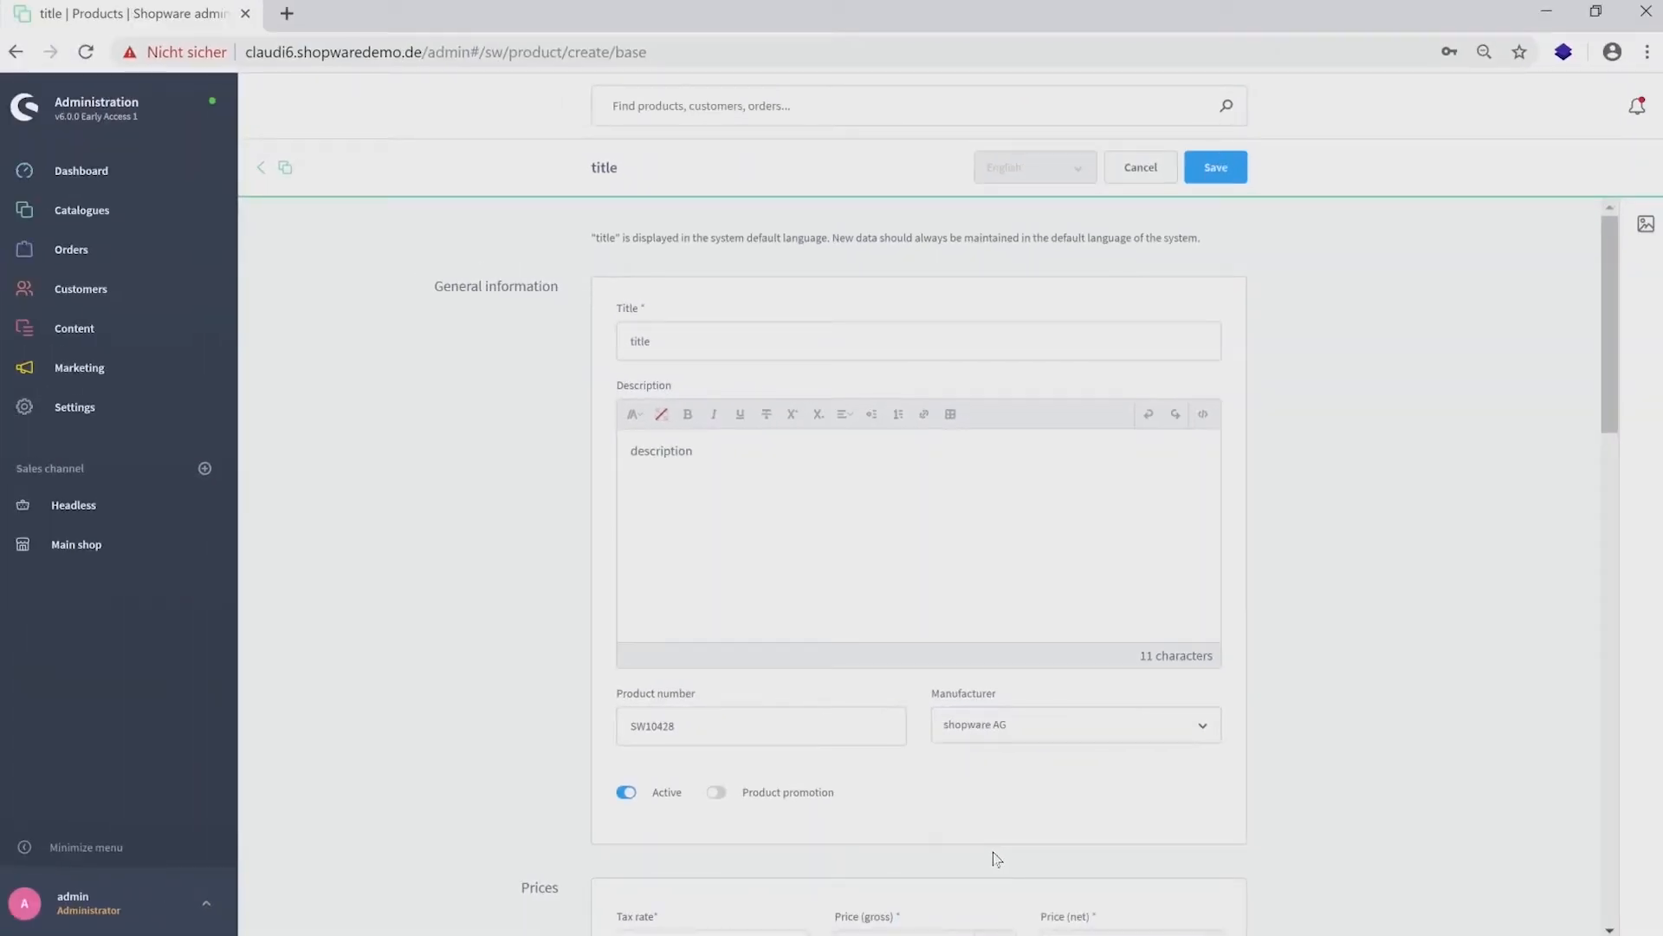
mouse_move(182, 214)
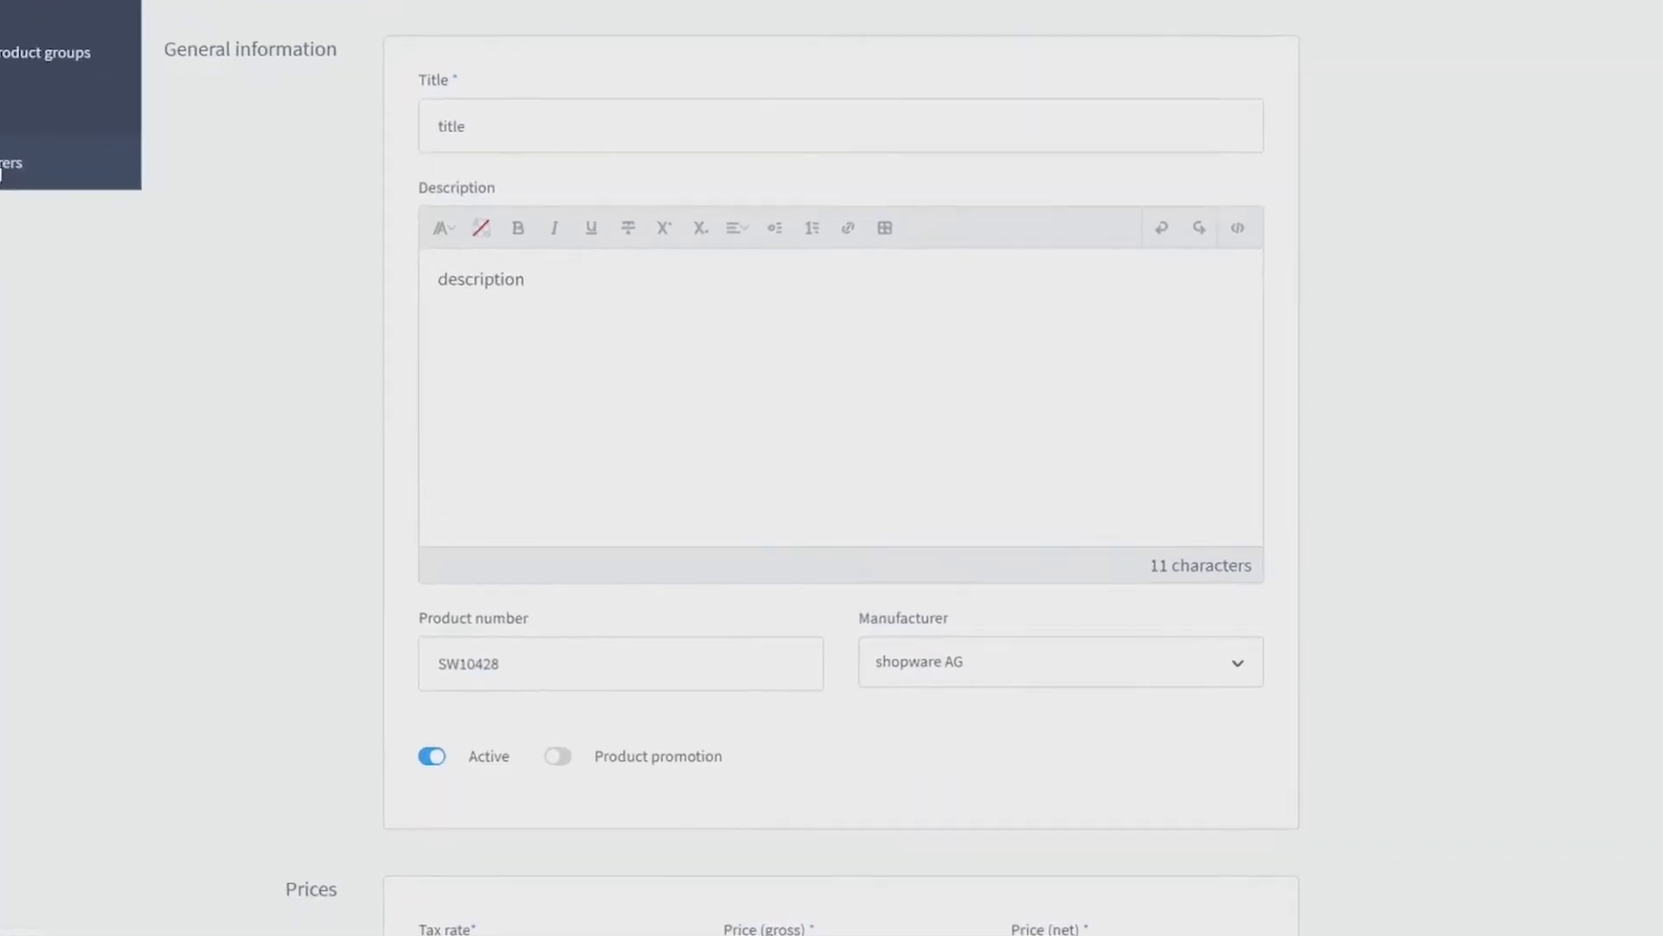
left_click(415, 756)
left_click(415, 757)
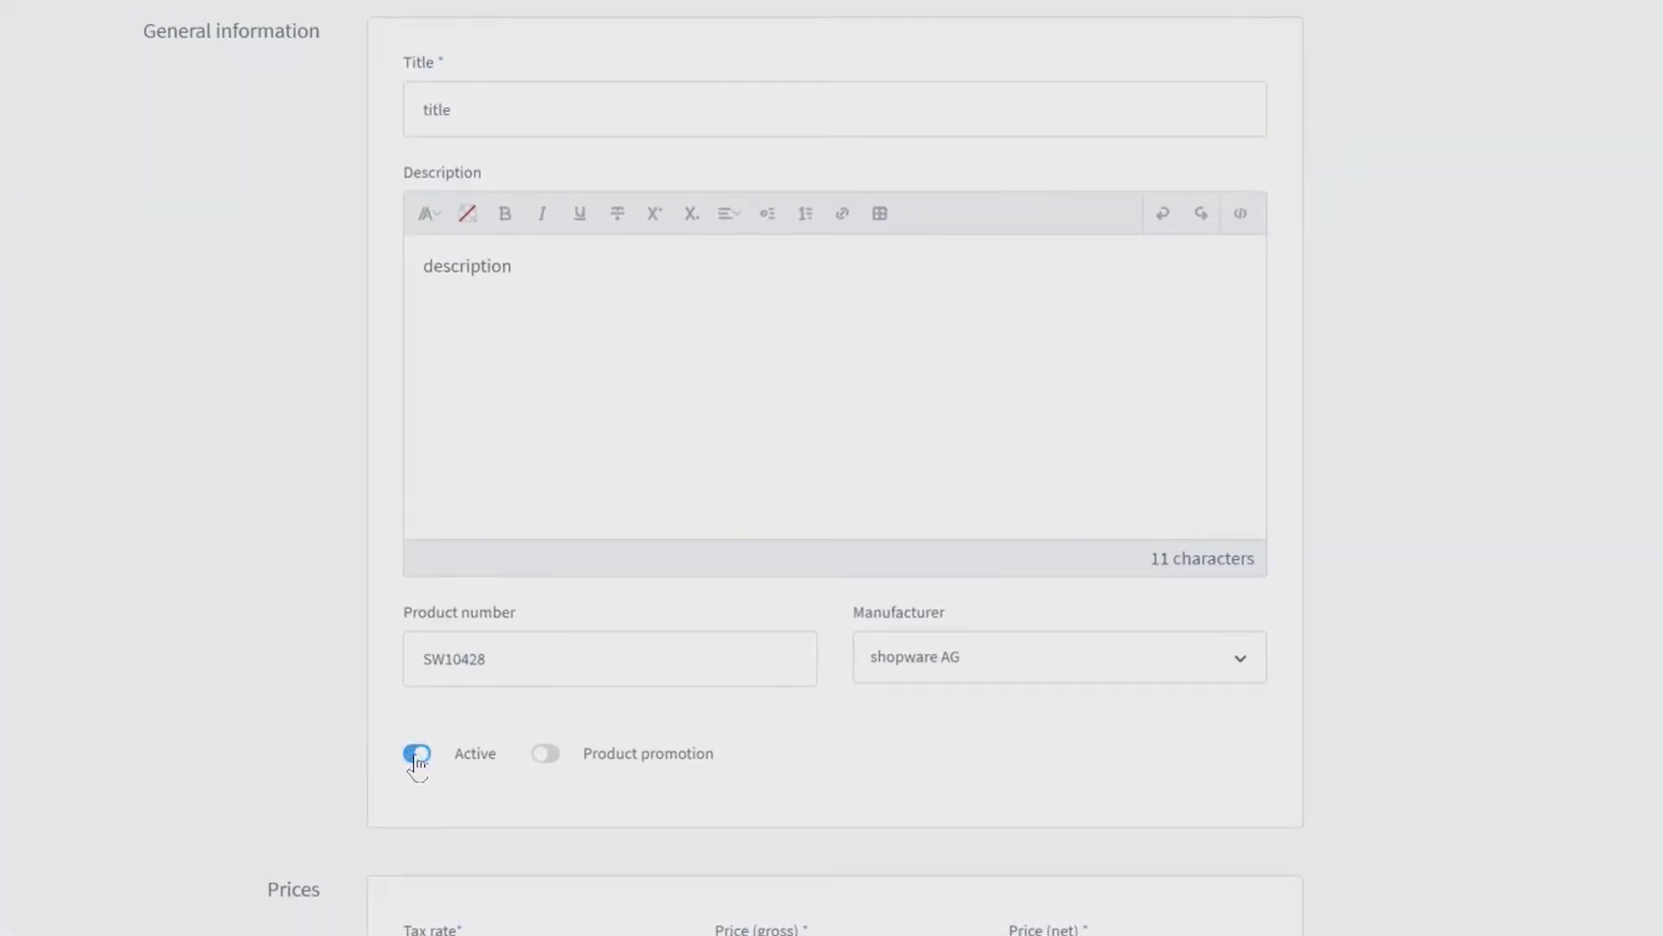
left_click(559, 753)
left_click(558, 753)
Step: Set the product's gross price to 100 € and its gross purchase price to 50 €
scroll(766, 768, "down", 5)
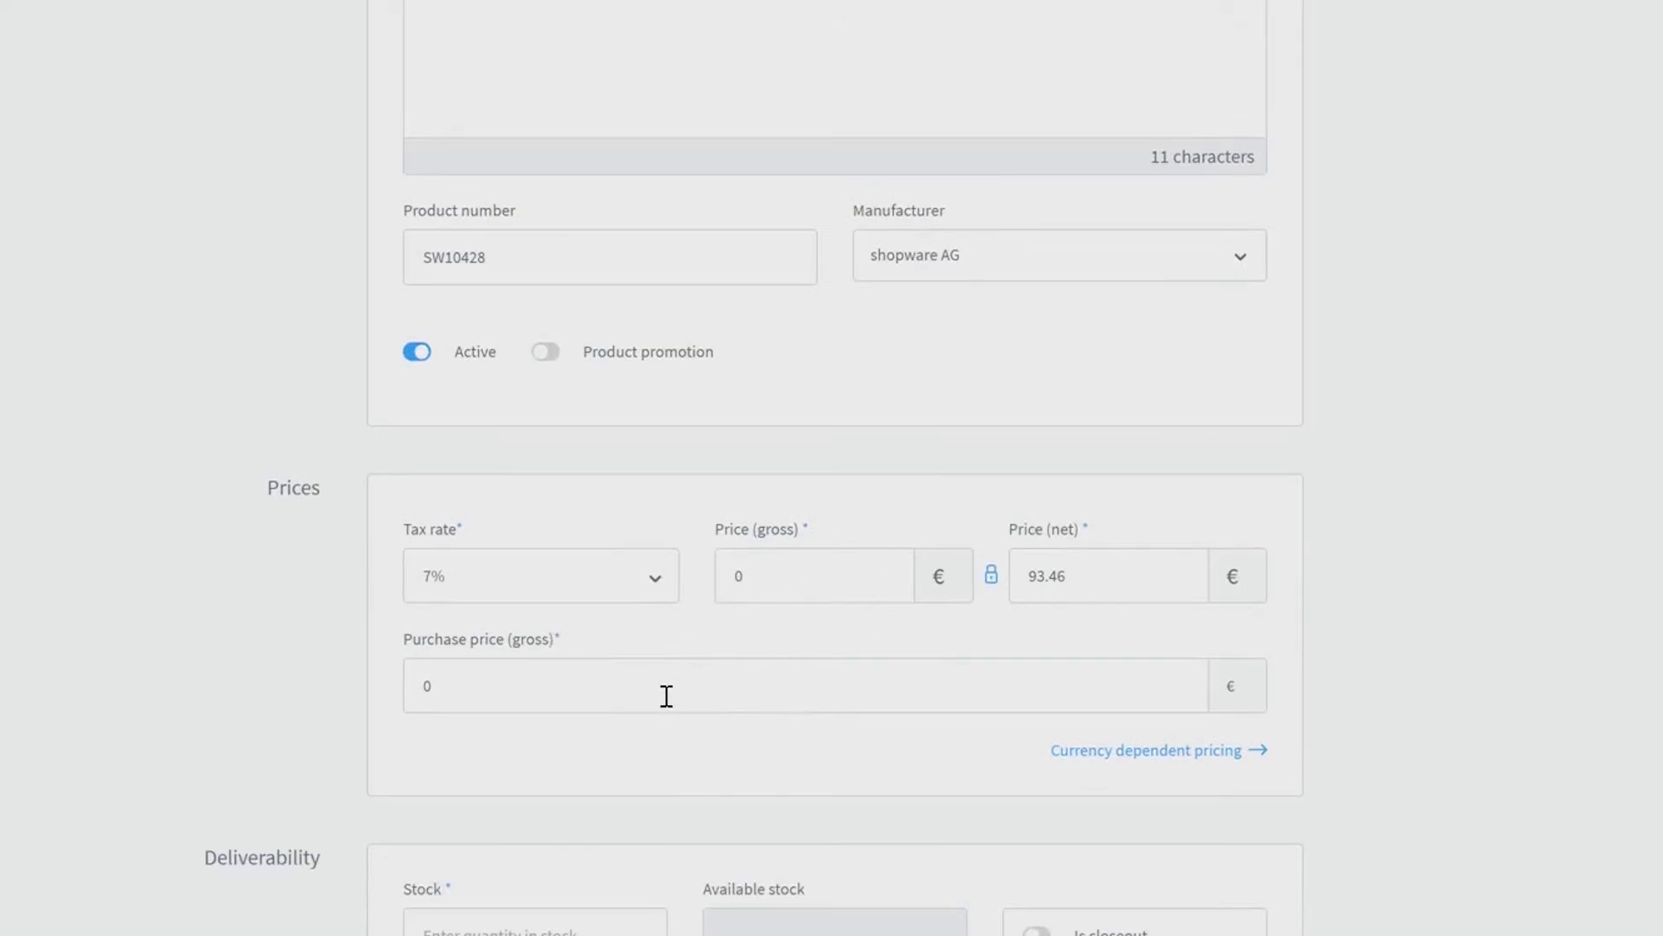
left_click(803, 575)
type("1")
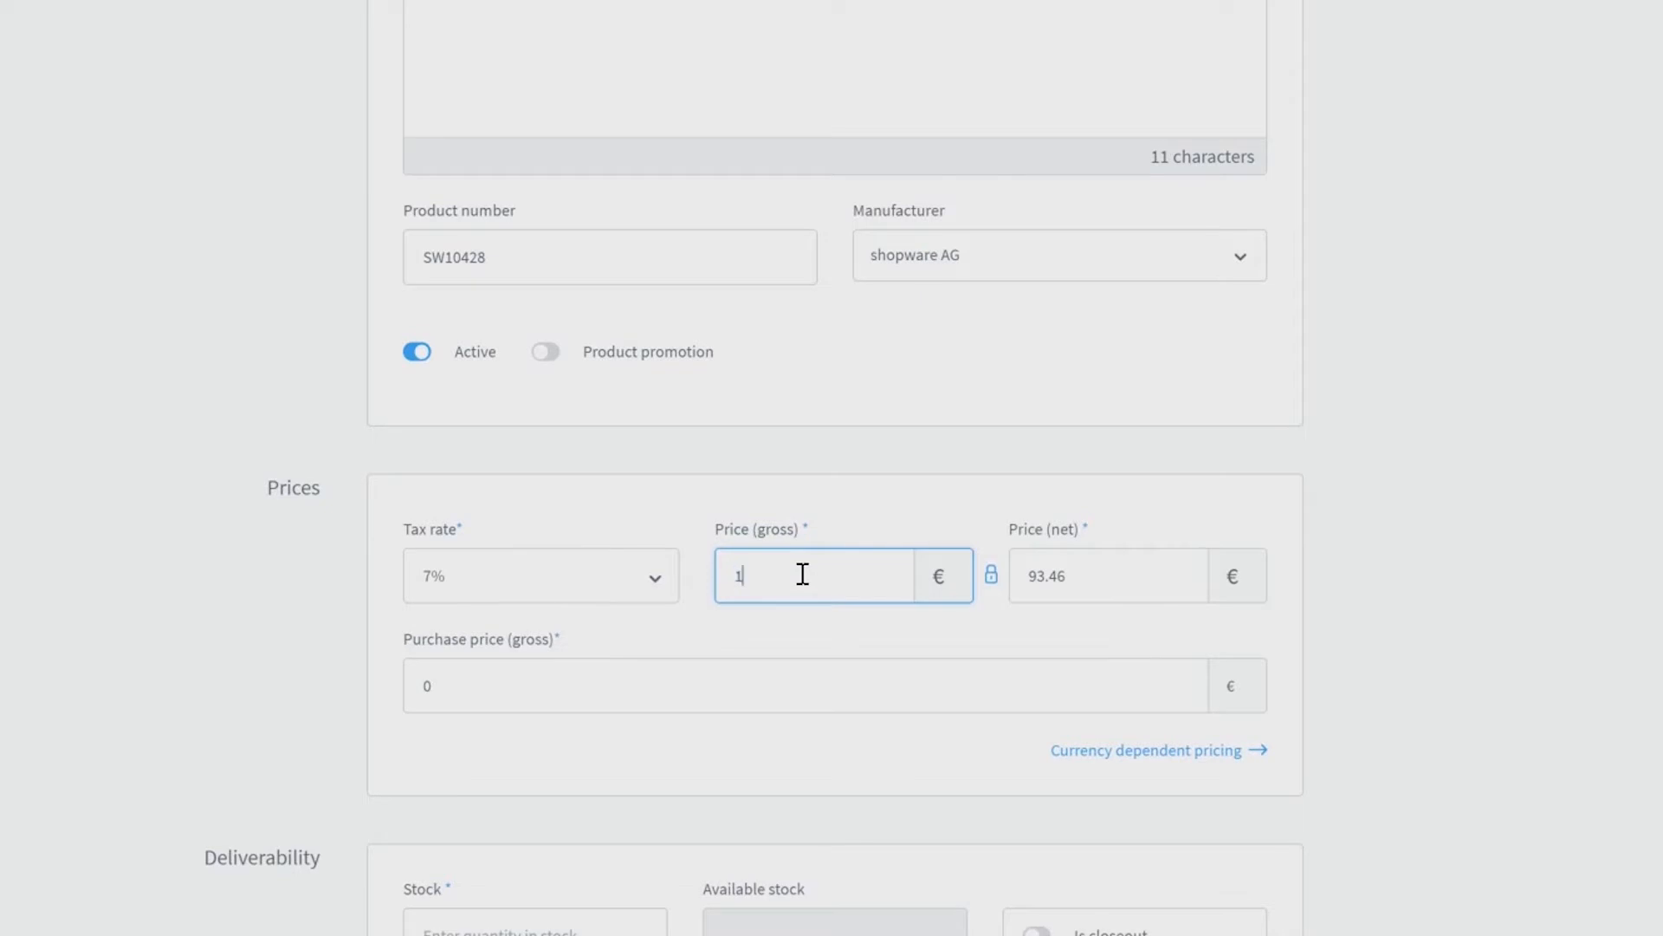
type("00")
left_click(655, 676)
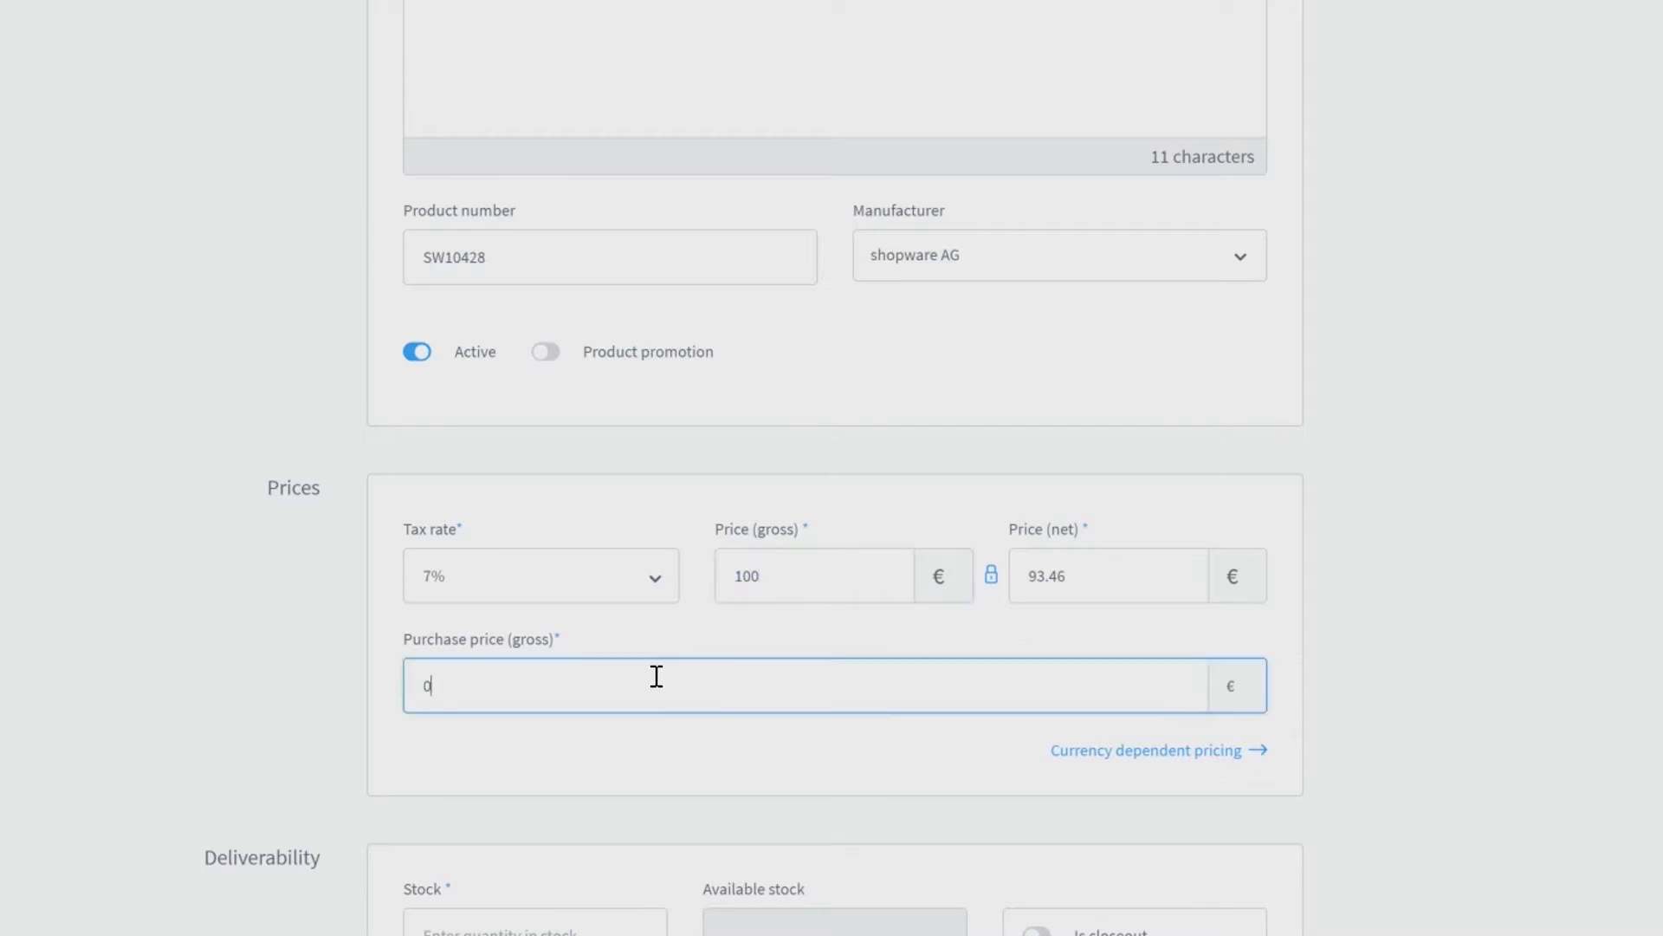
type("50")
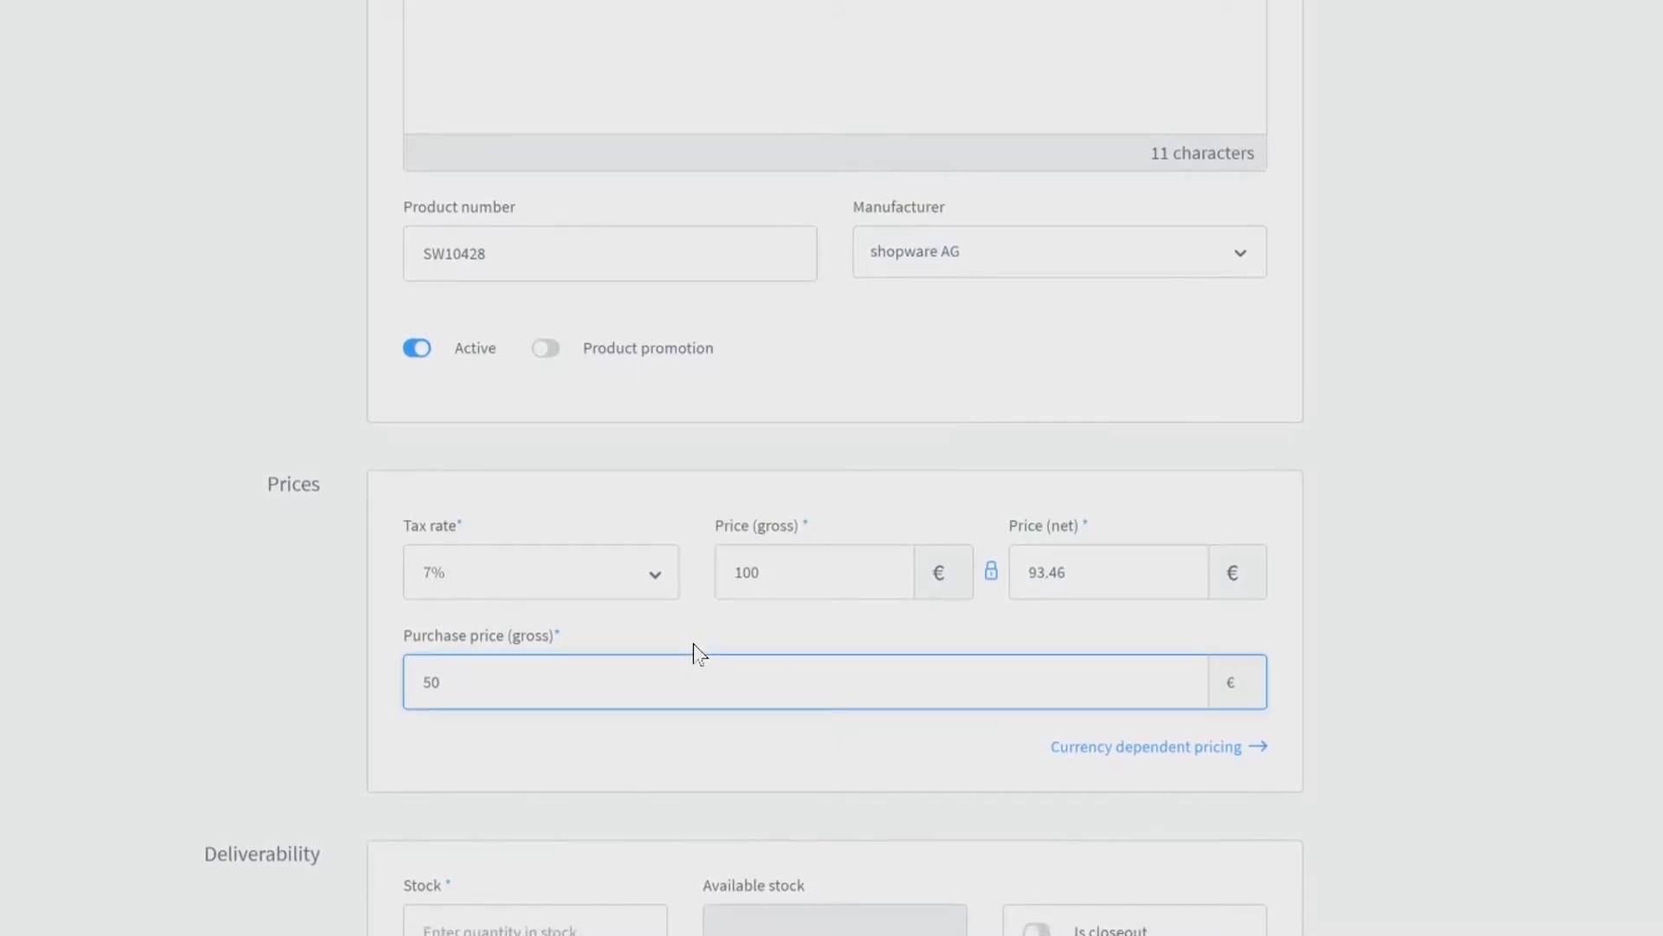
Step: Set the product's stock to 100 and its restock time to 5 days
scroll(693, 650, "down", 4)
key("Tab")
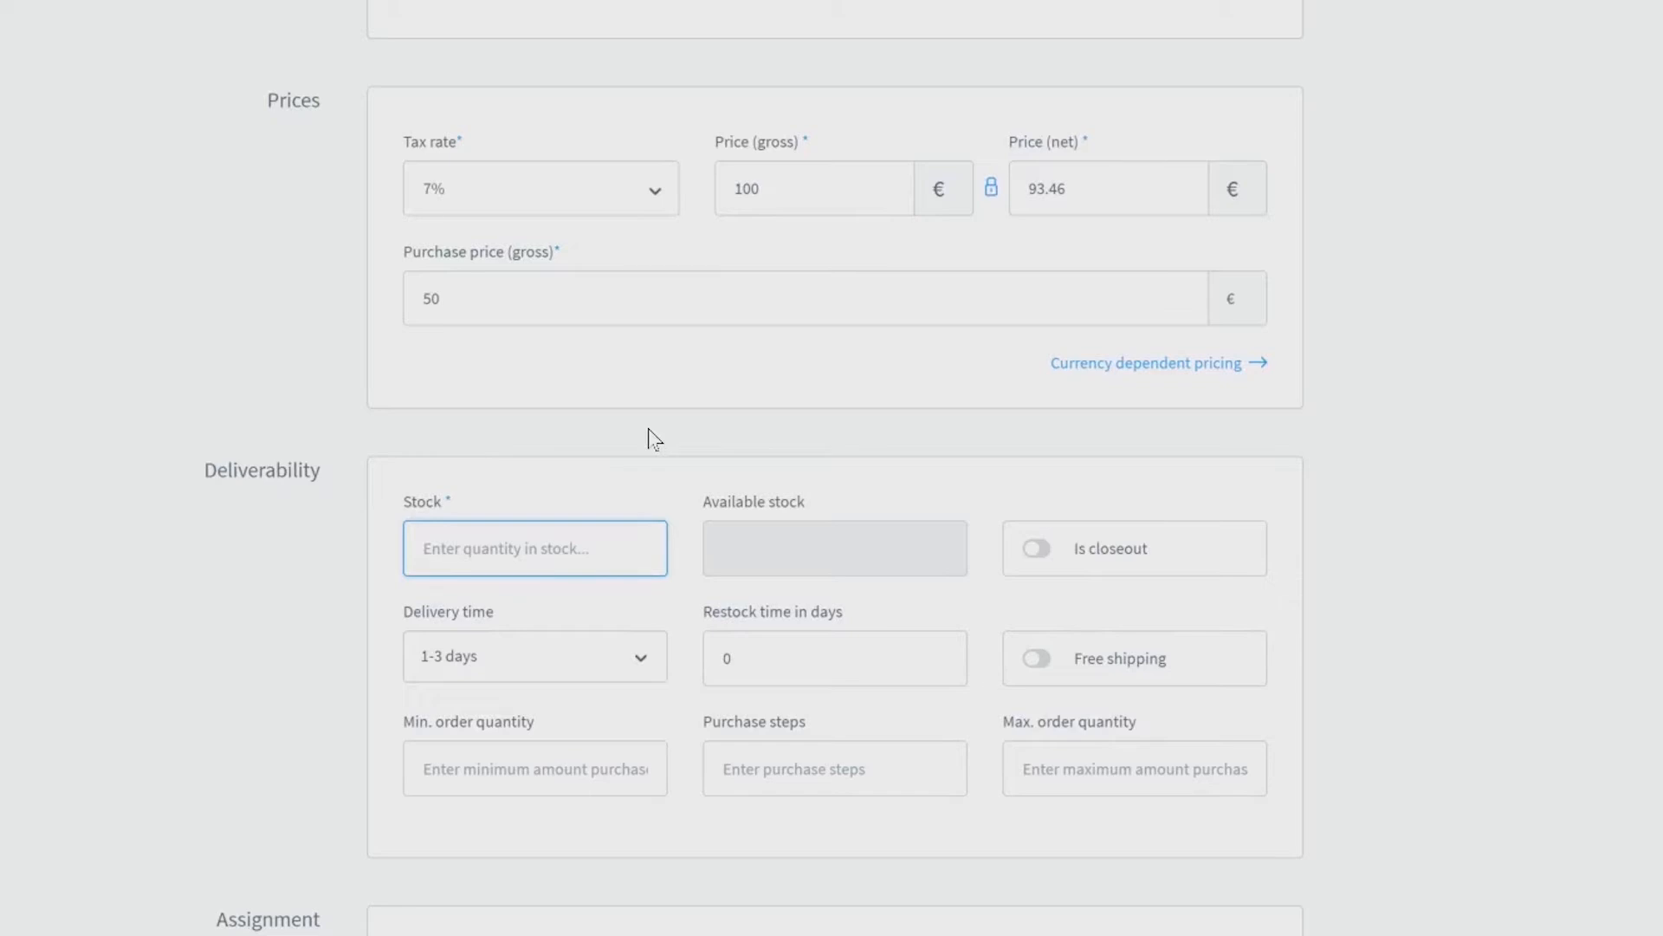
type("100")
left_click(642, 663)
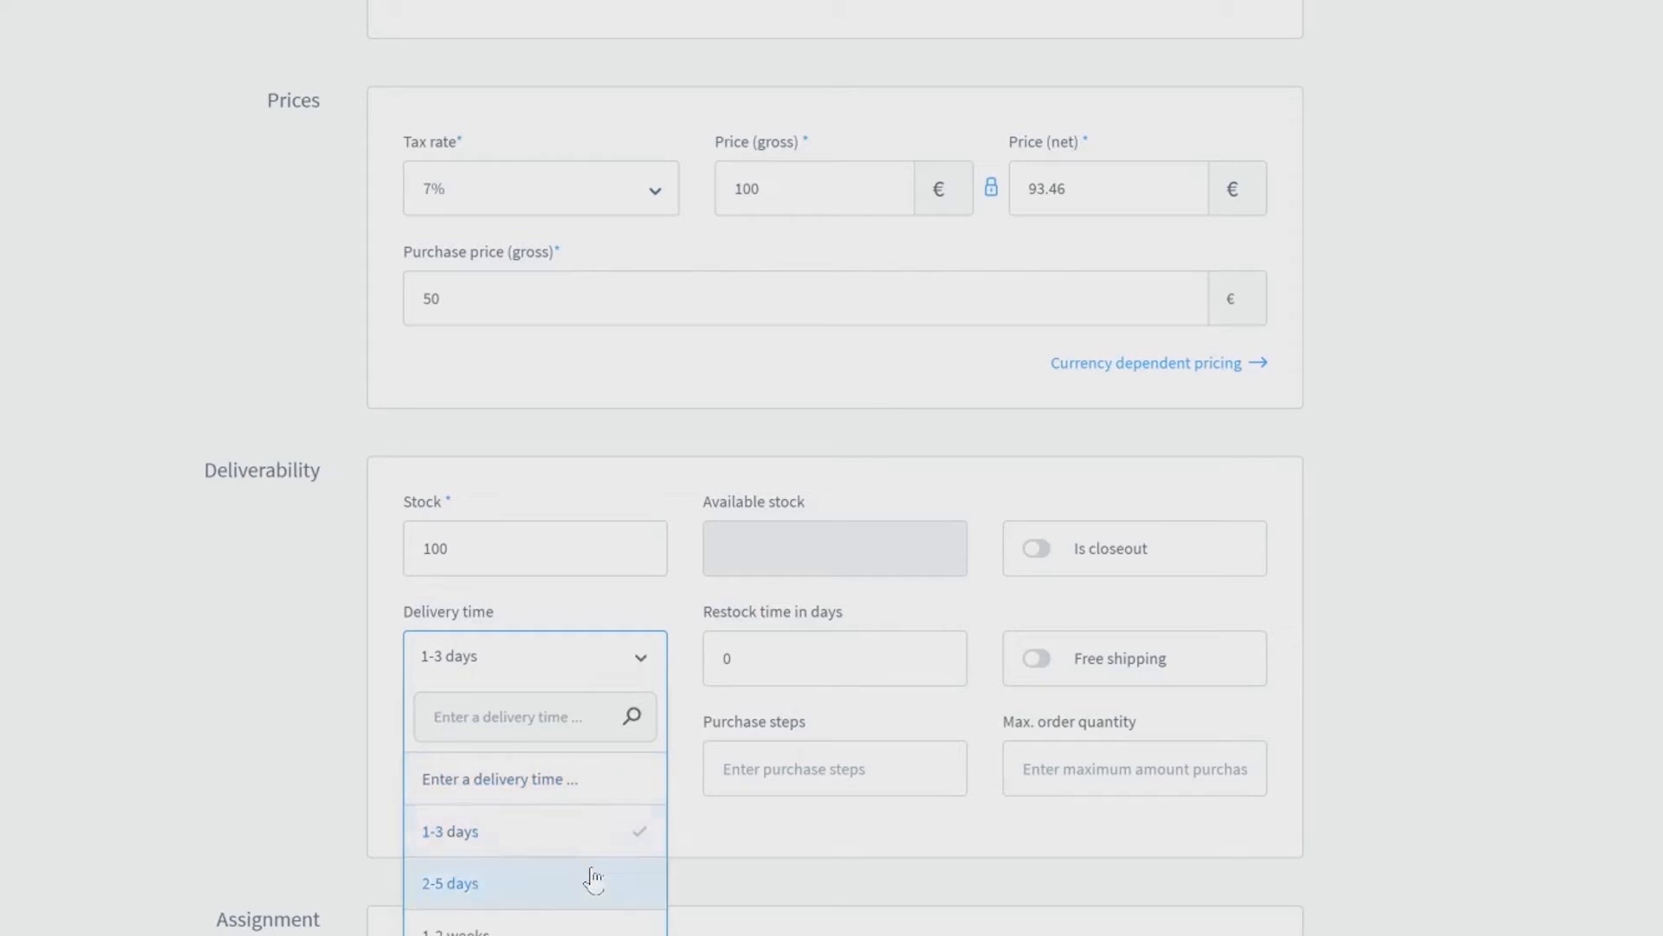
left_click(782, 646)
key("BackSpace")
type("5")
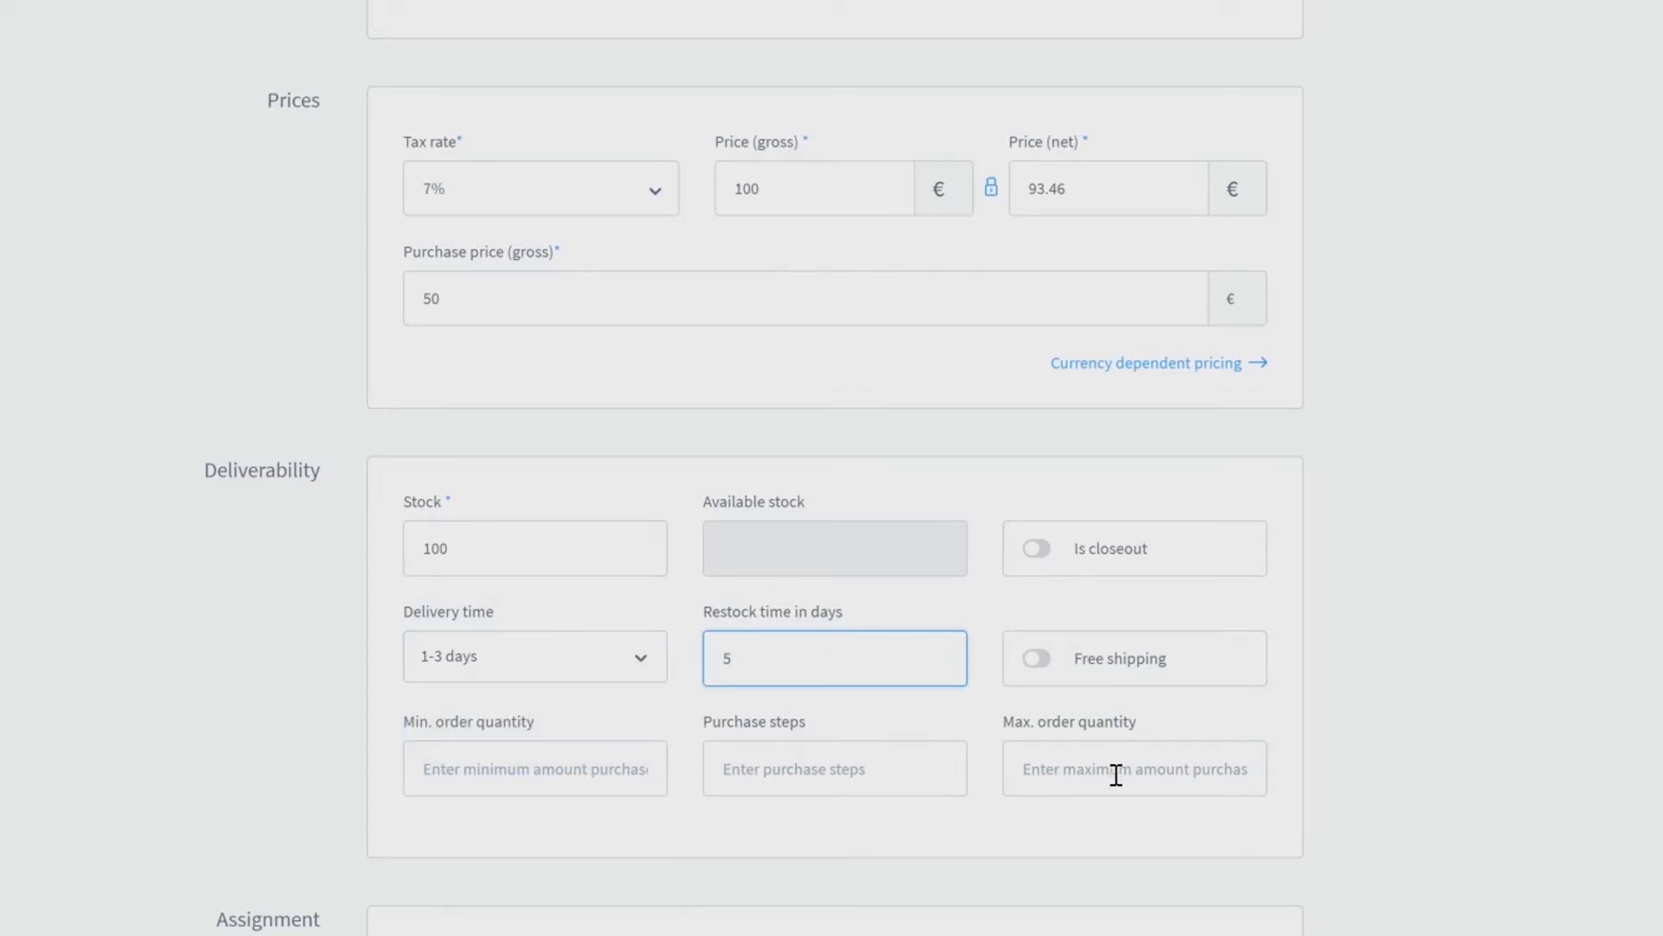
left_click(865, 752)
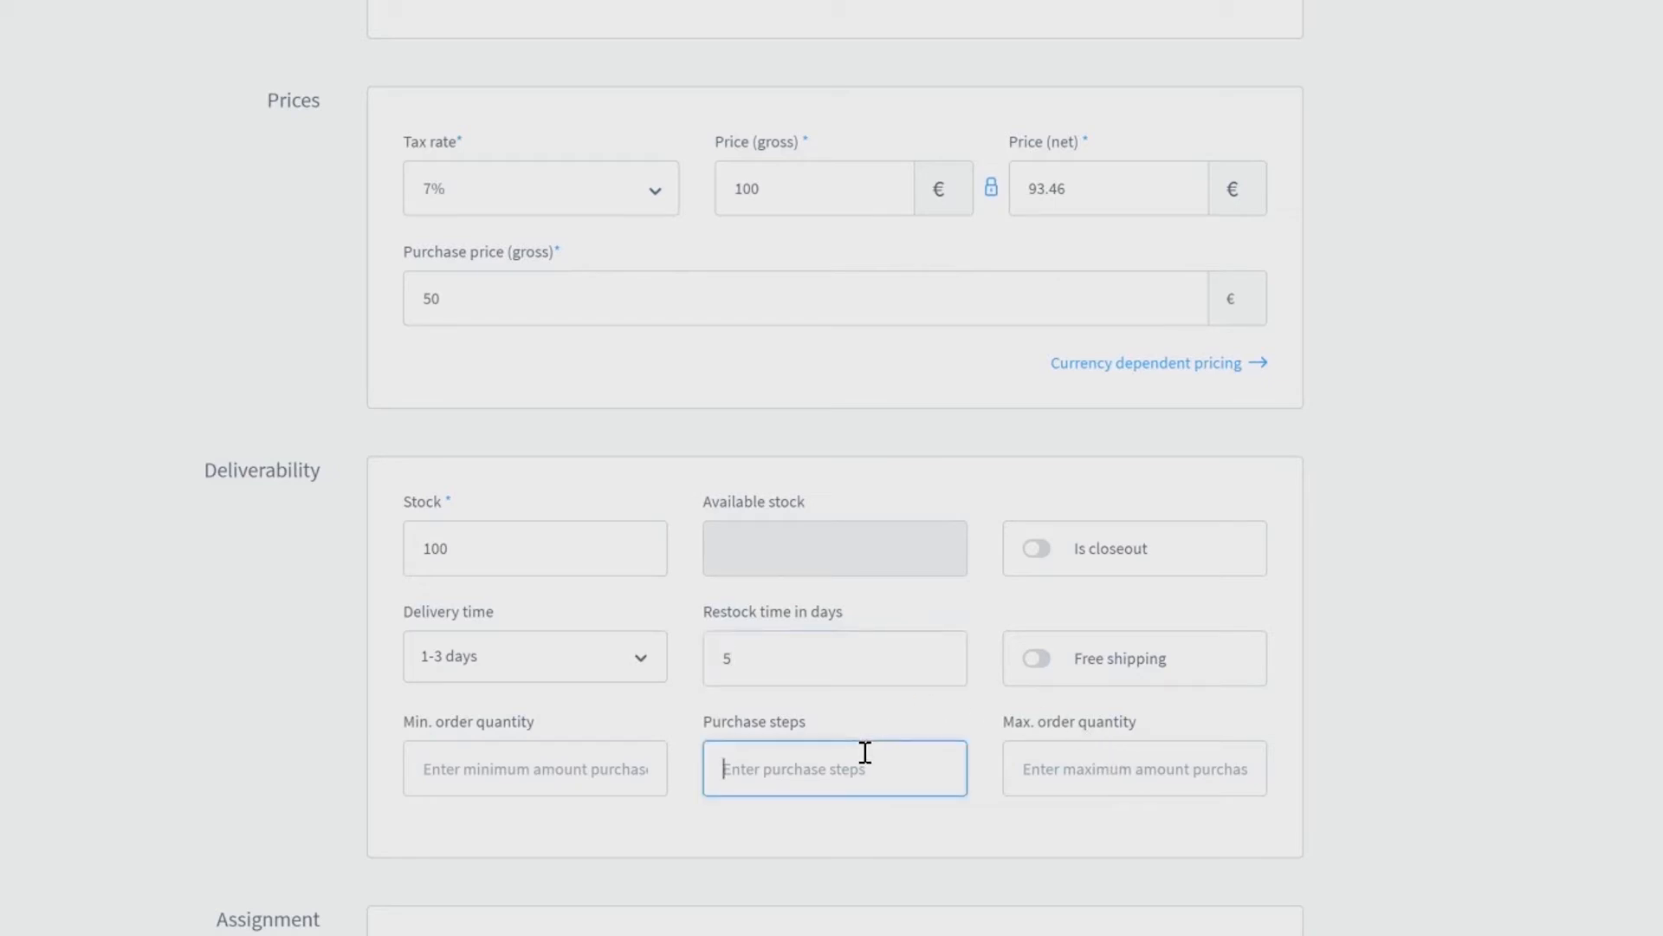
Step: Assign the product to the Accessoires category under English, Main navigation, Summer Trends
scroll(864, 752, "down", 5)
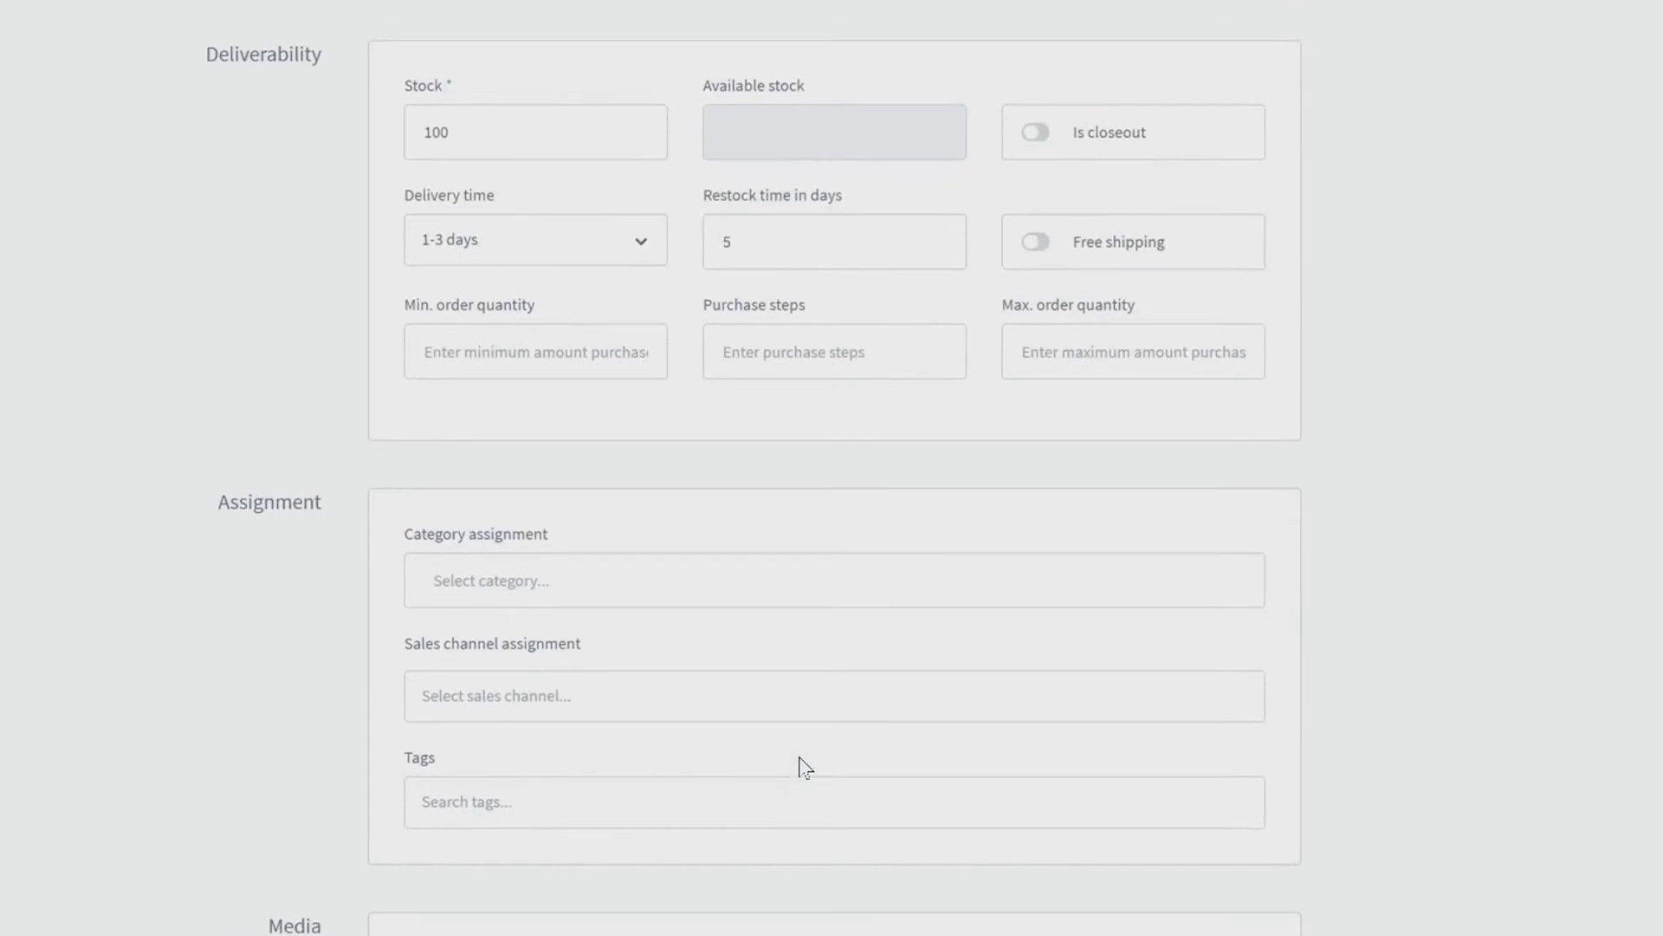
left_click(705, 570)
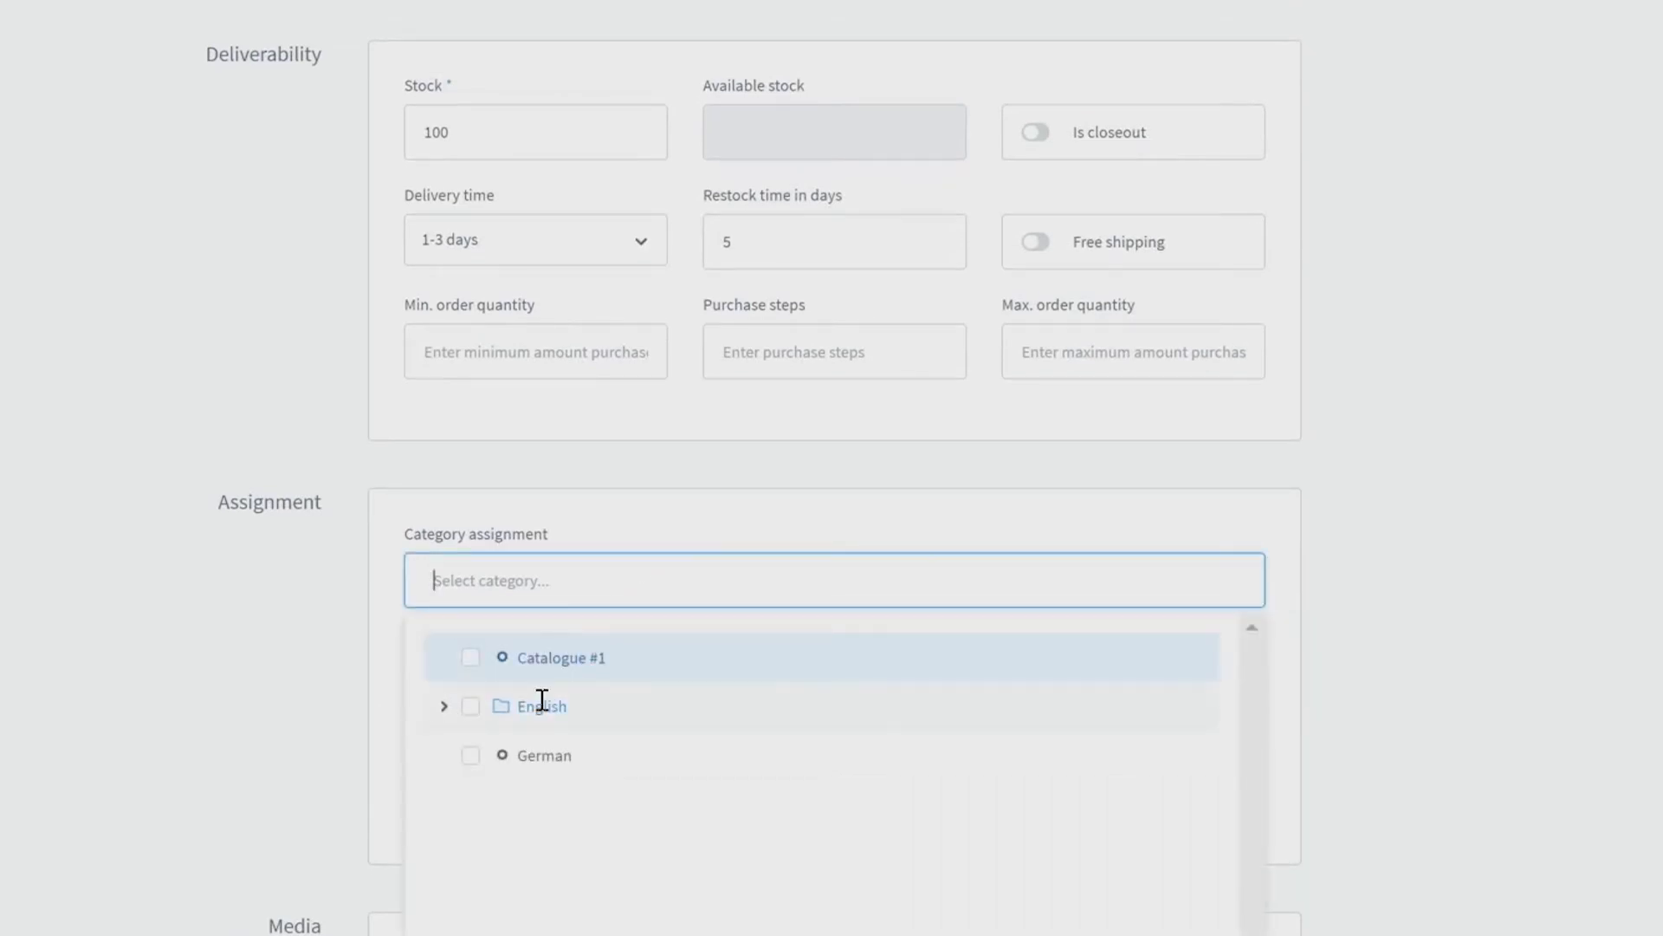
left_click(445, 706)
scroll(446, 712, "down", 2)
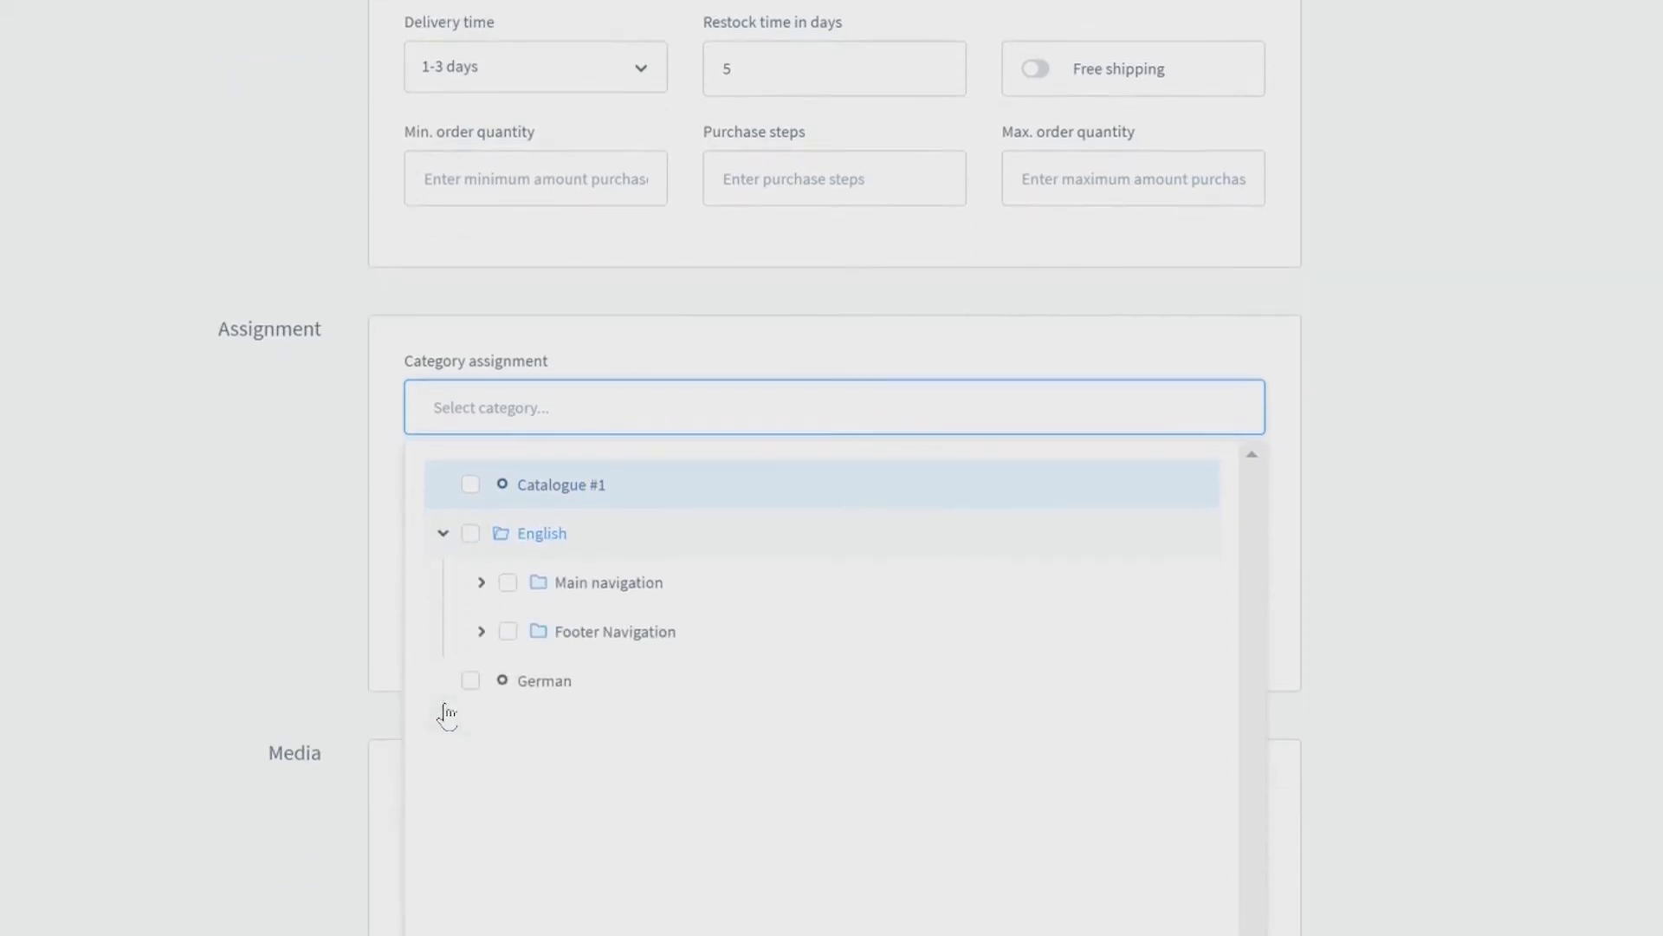
left_click(482, 582)
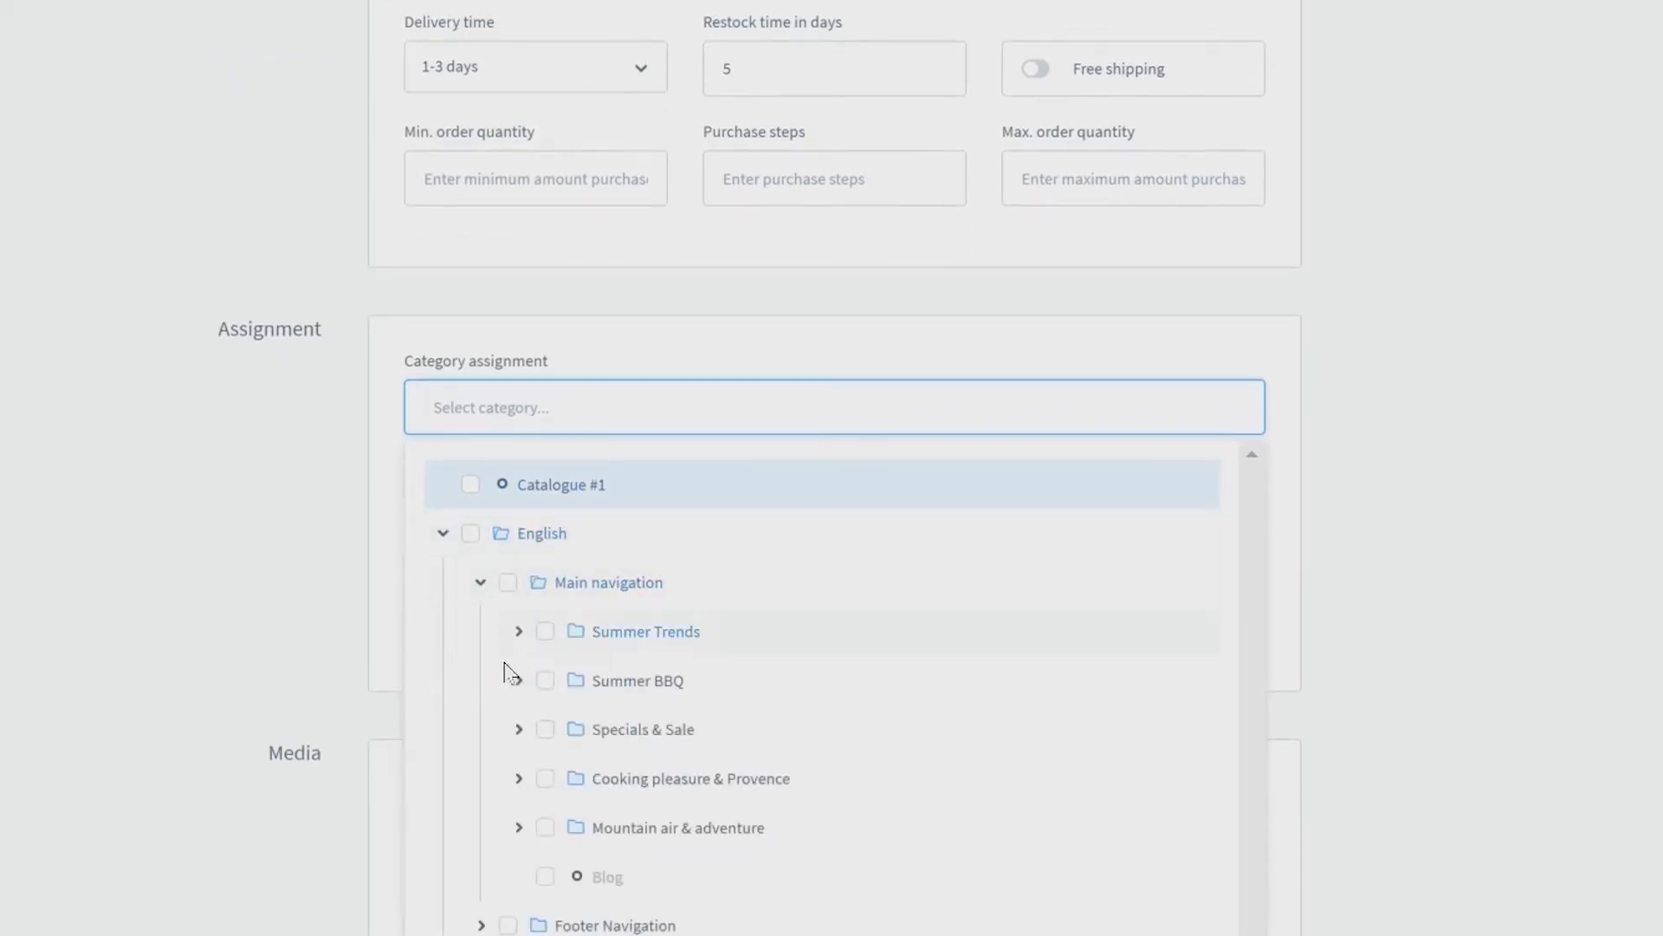
left_click(519, 632)
left_click(583, 730)
left_click(260, 496)
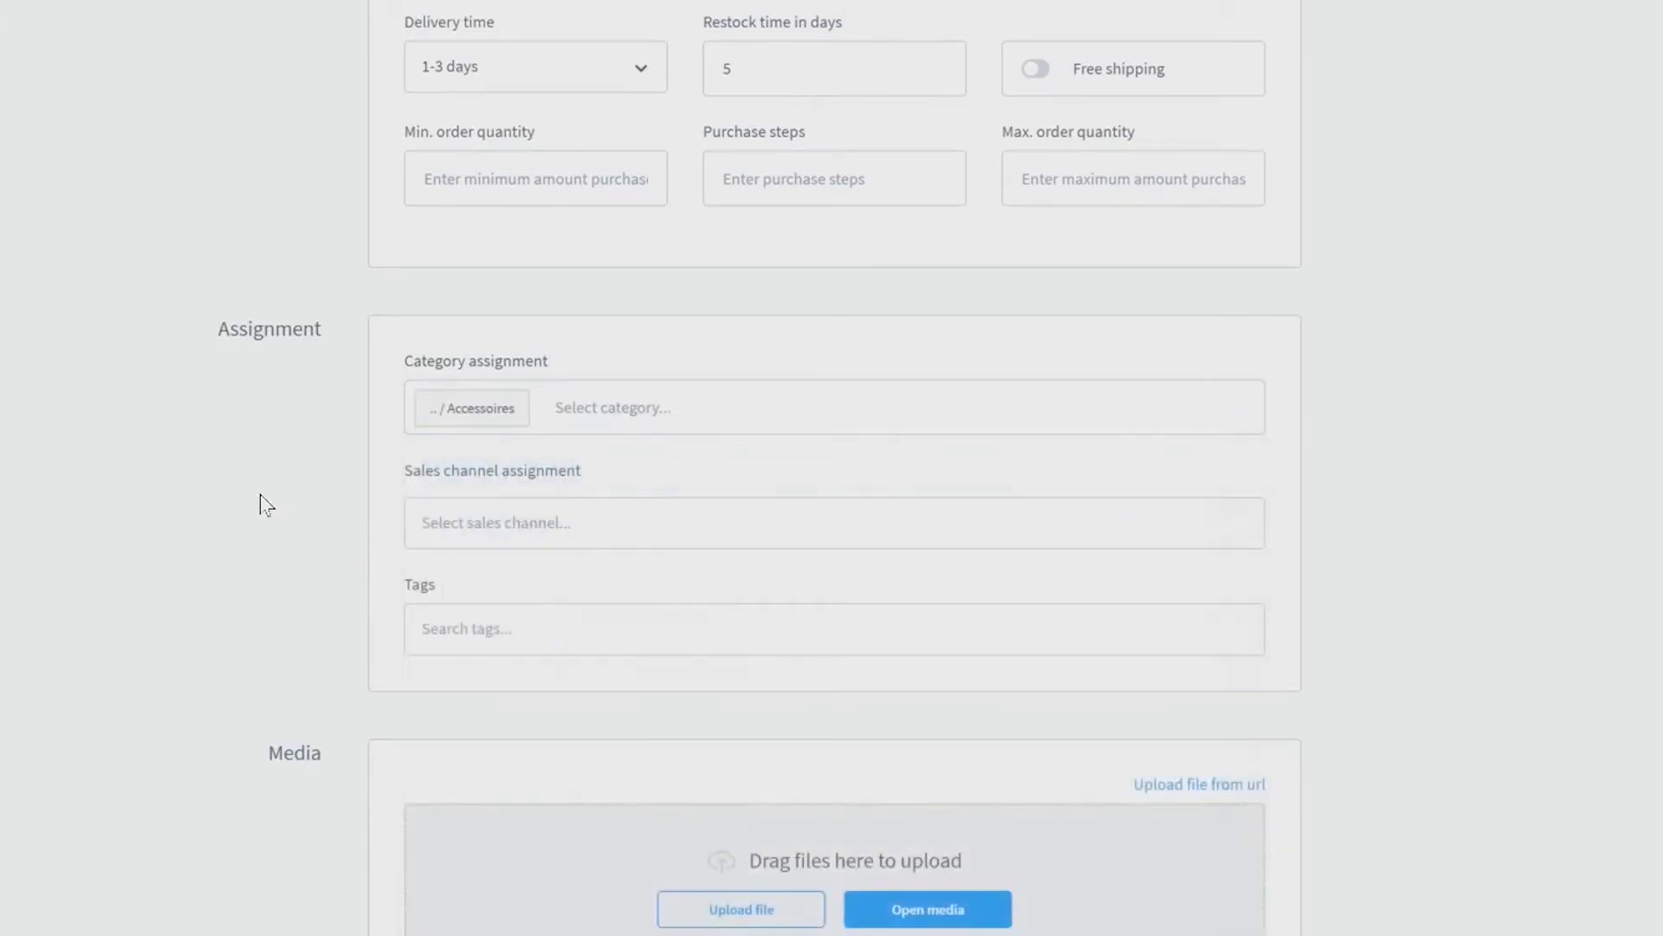
Step: Assign the product to the Headless and Main shop sales channels
left_click(515, 520)
left_click(479, 578)
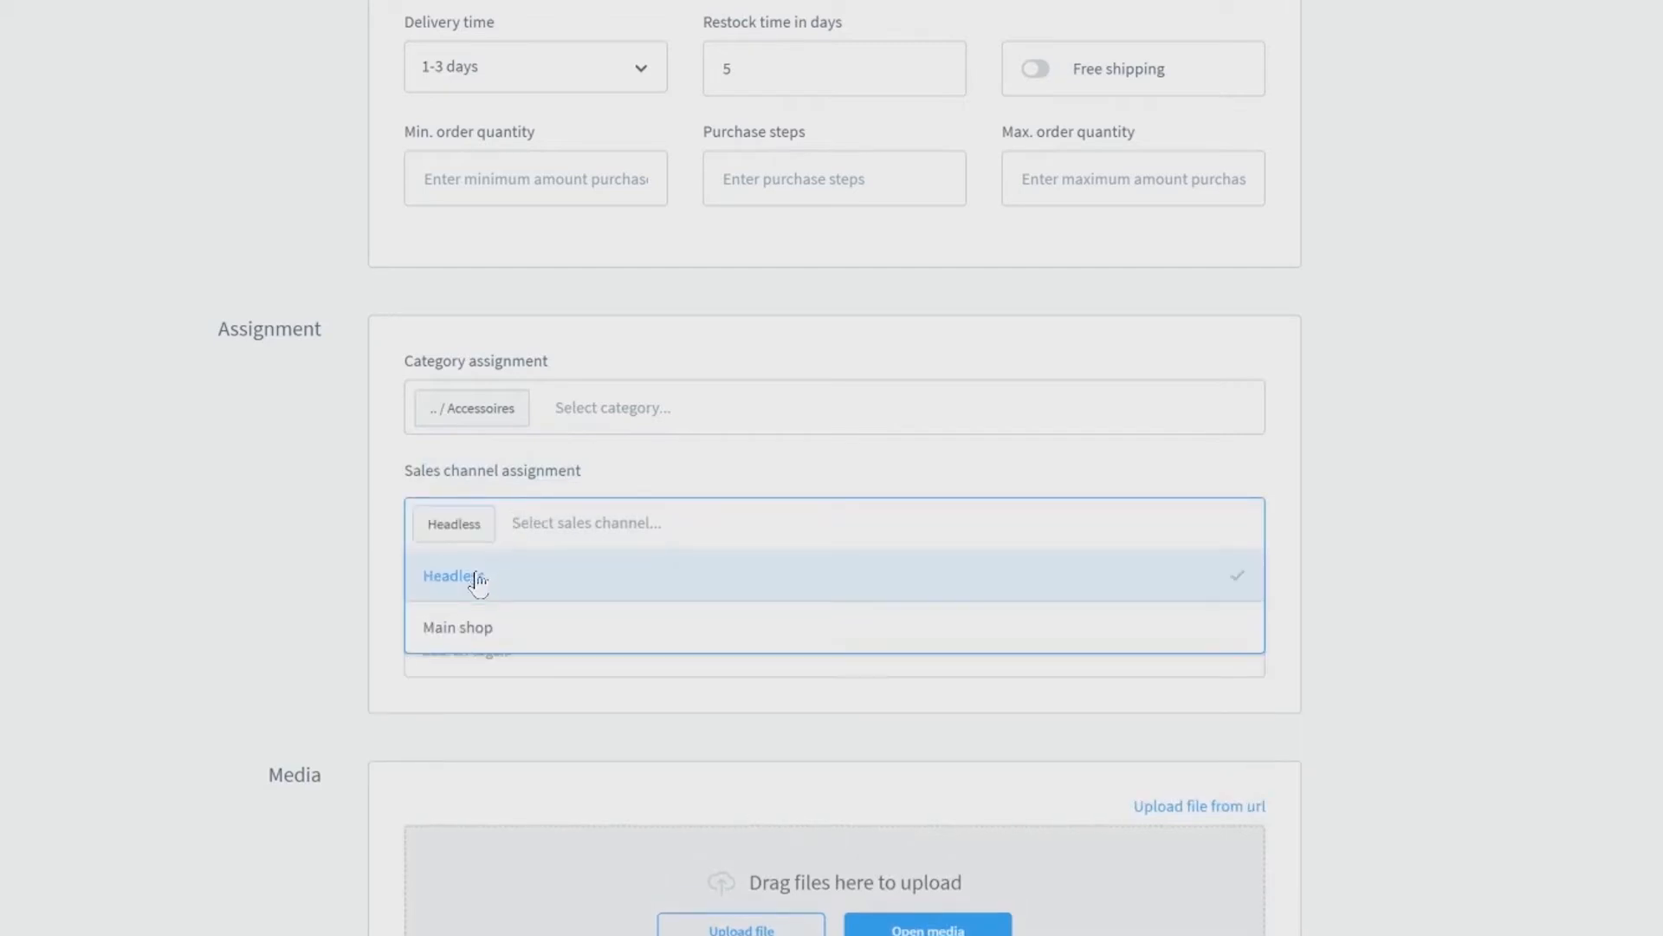
left_click(478, 631)
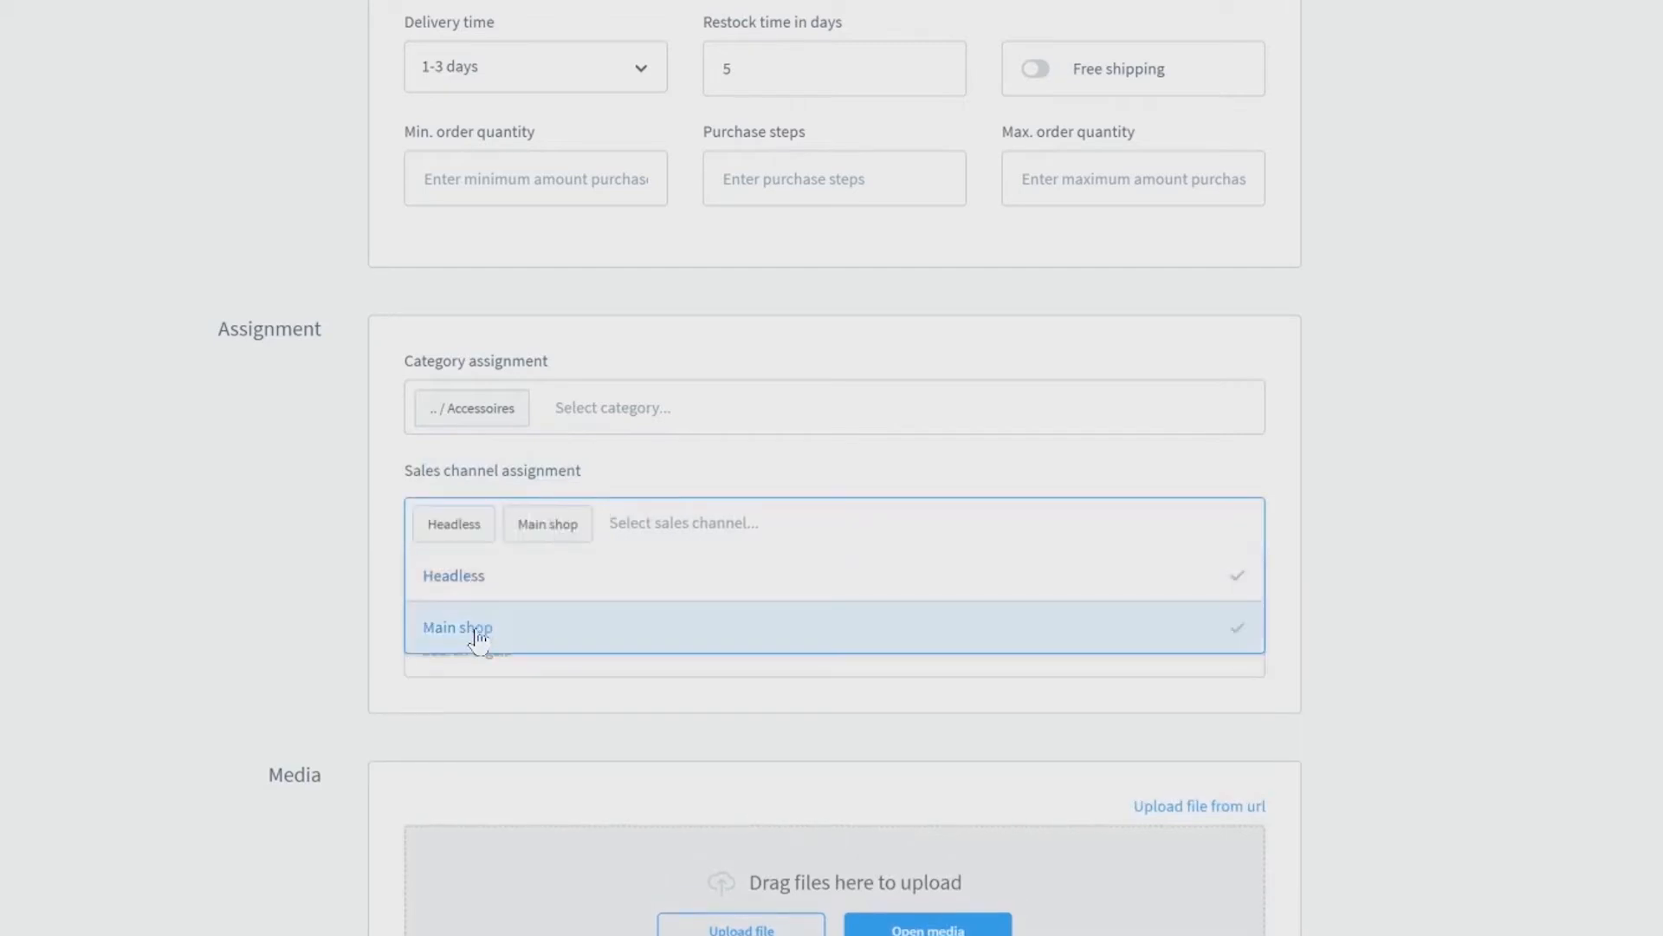
left_click(287, 583)
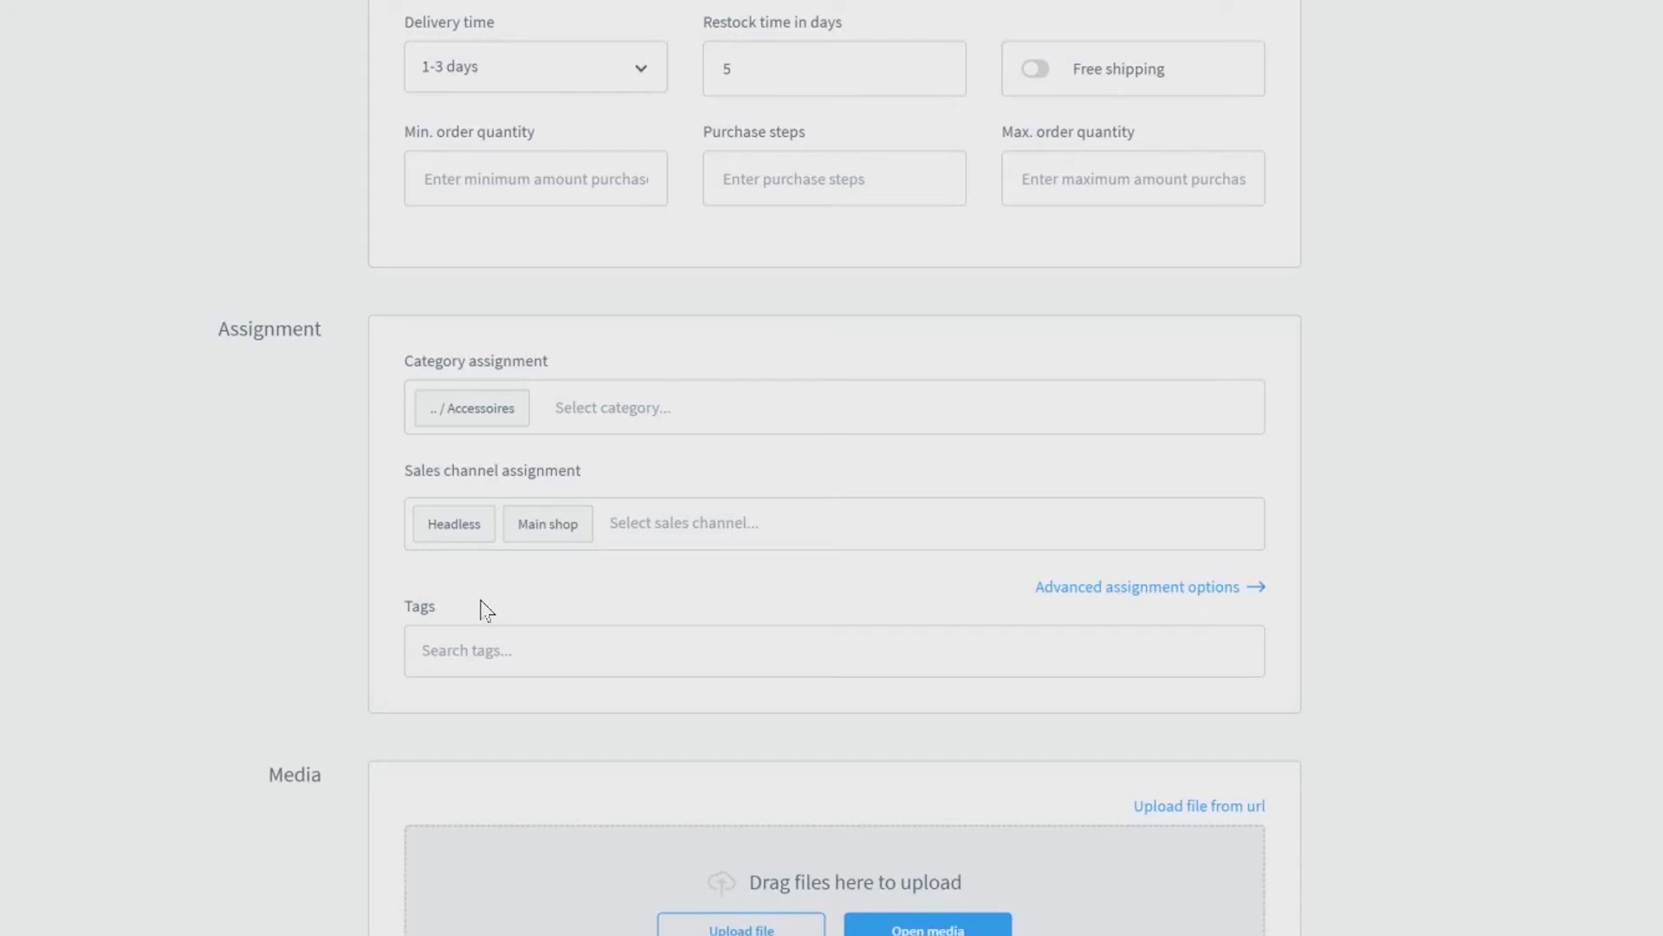
Step: Add the Kompressor-1-2L_003.jpg image from the Product Media folder as the product's main image
scroll(482, 609, "down", 5)
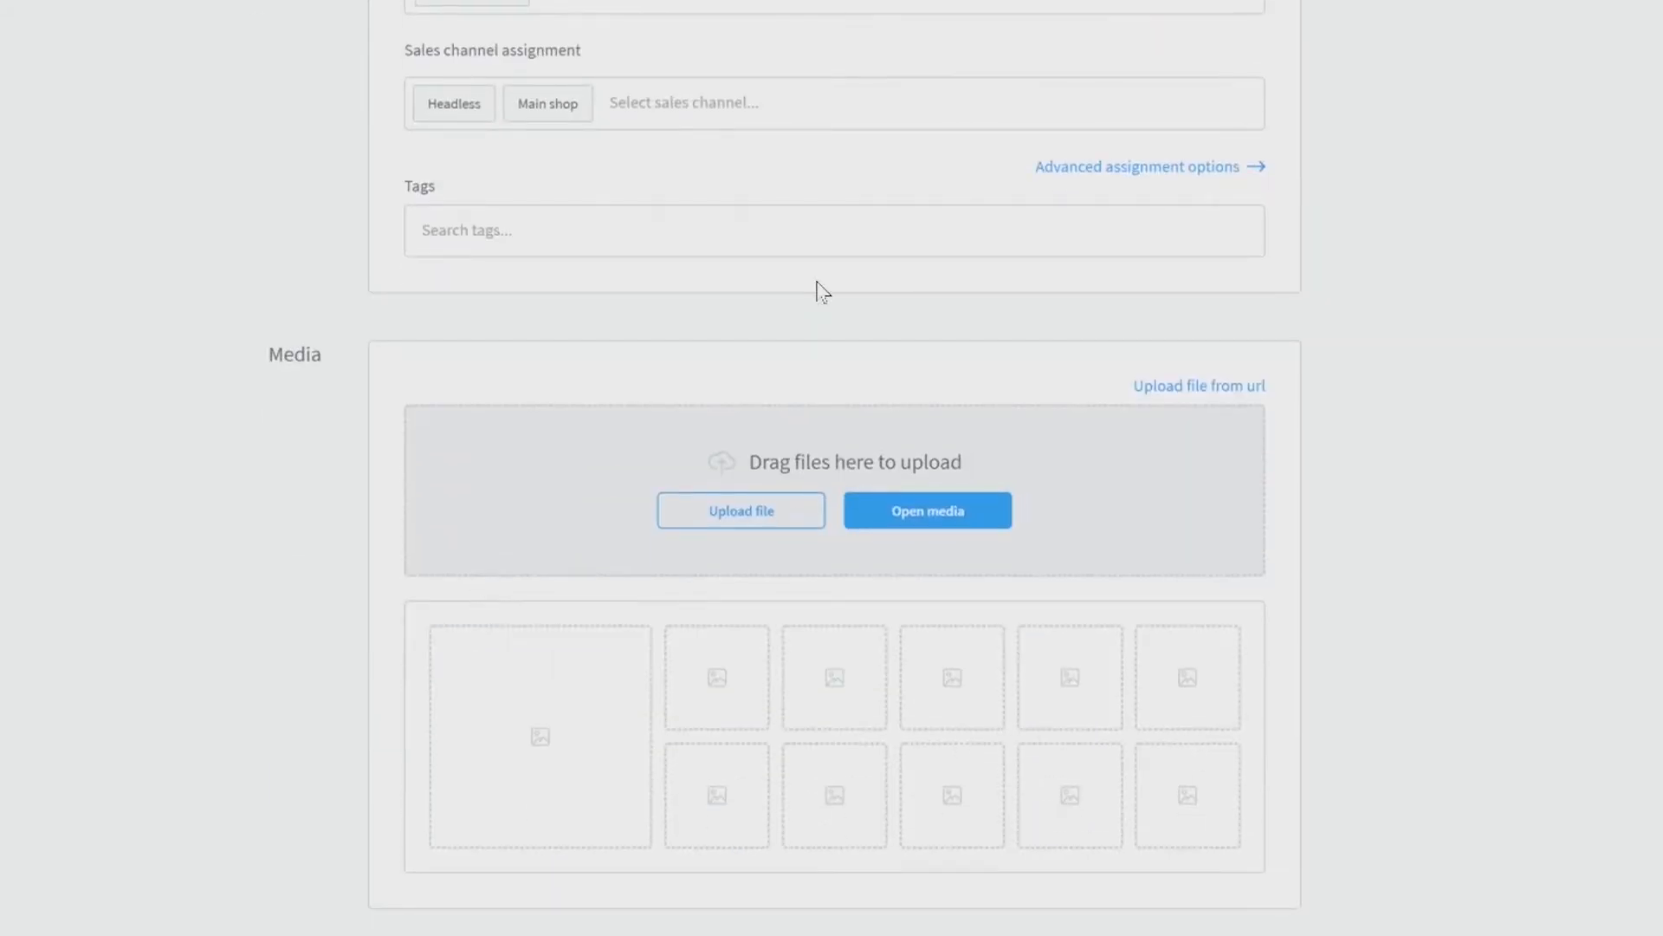
left_click(928, 510)
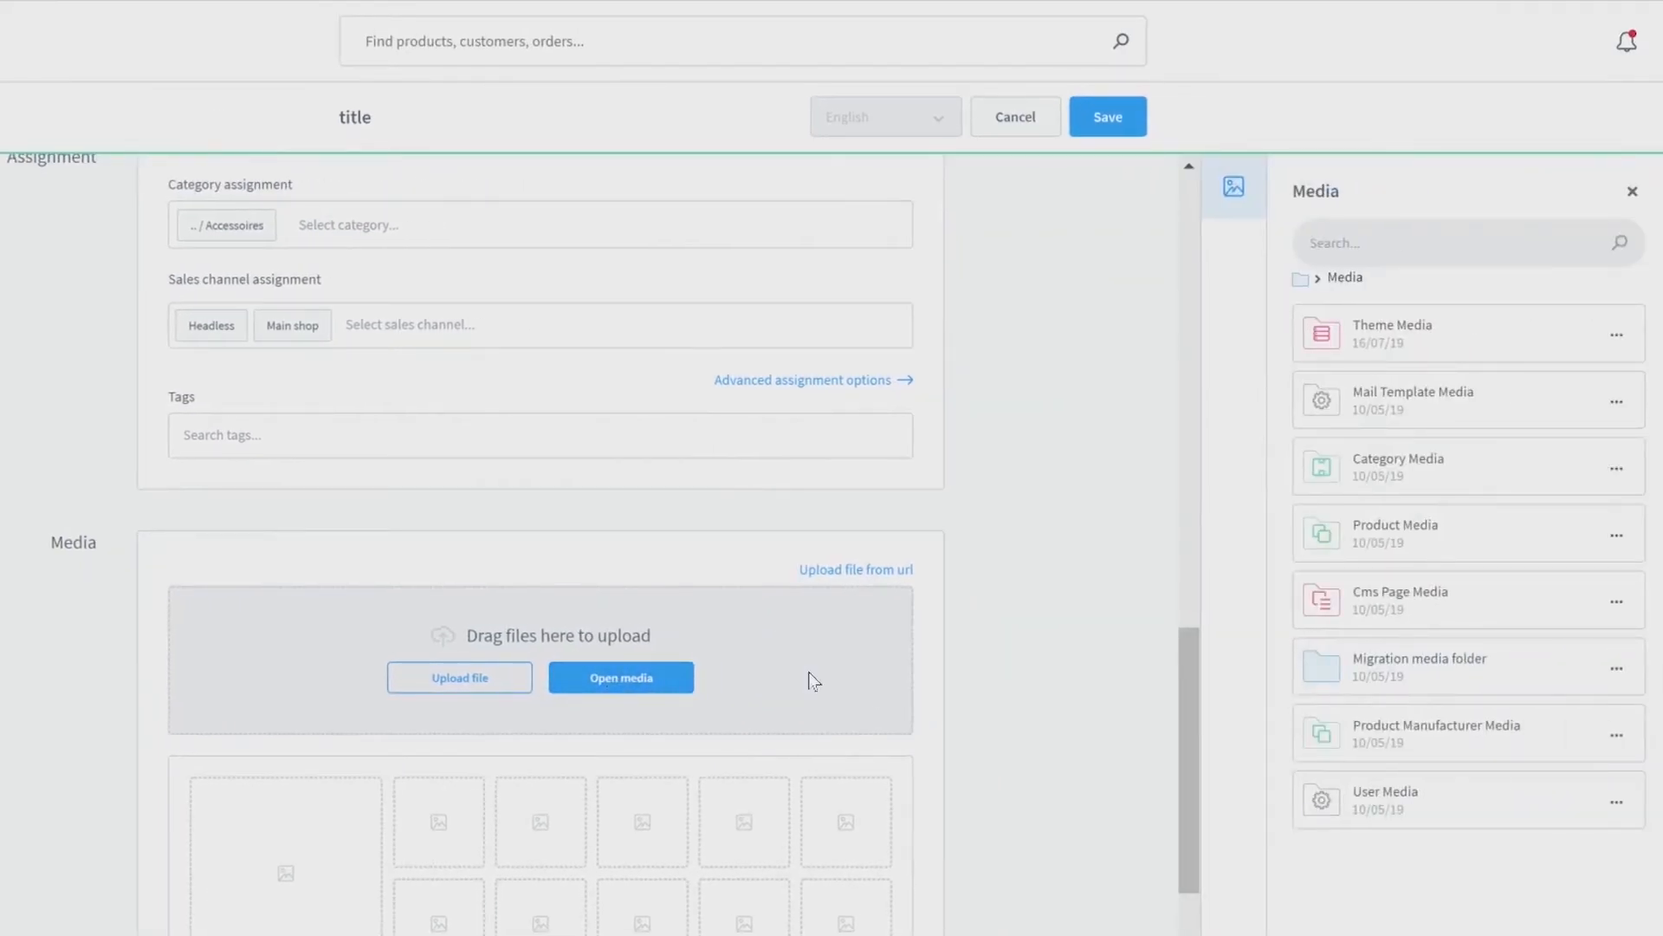
left_click(1431, 517)
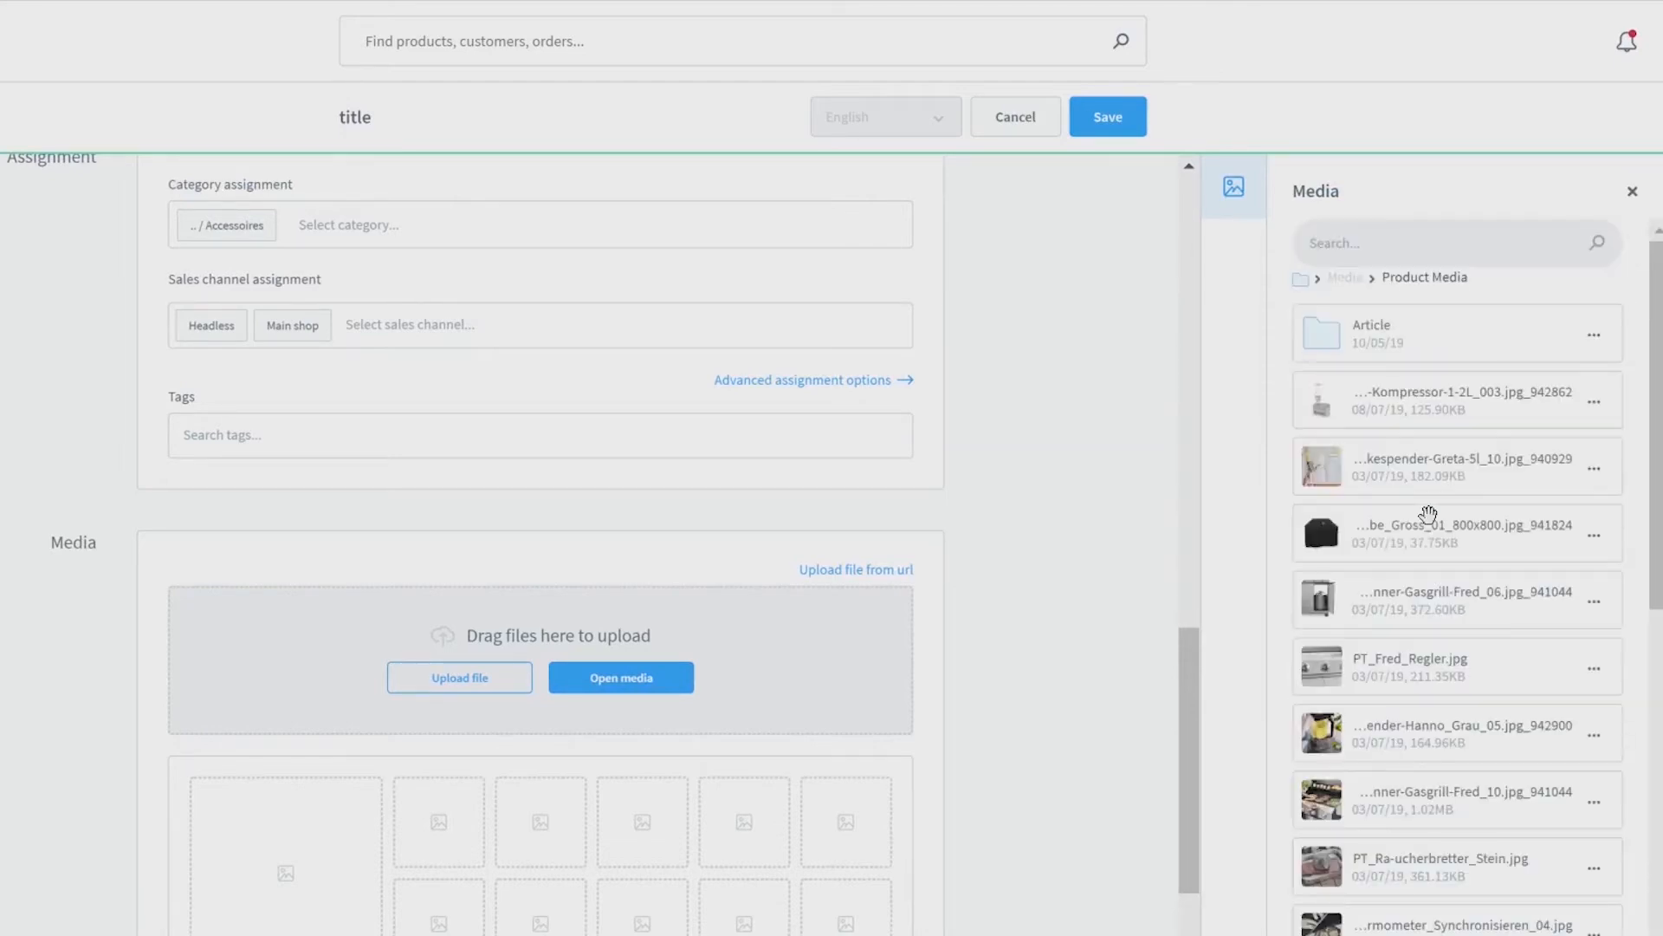
left_click_drag(1384, 368, 362, 786)
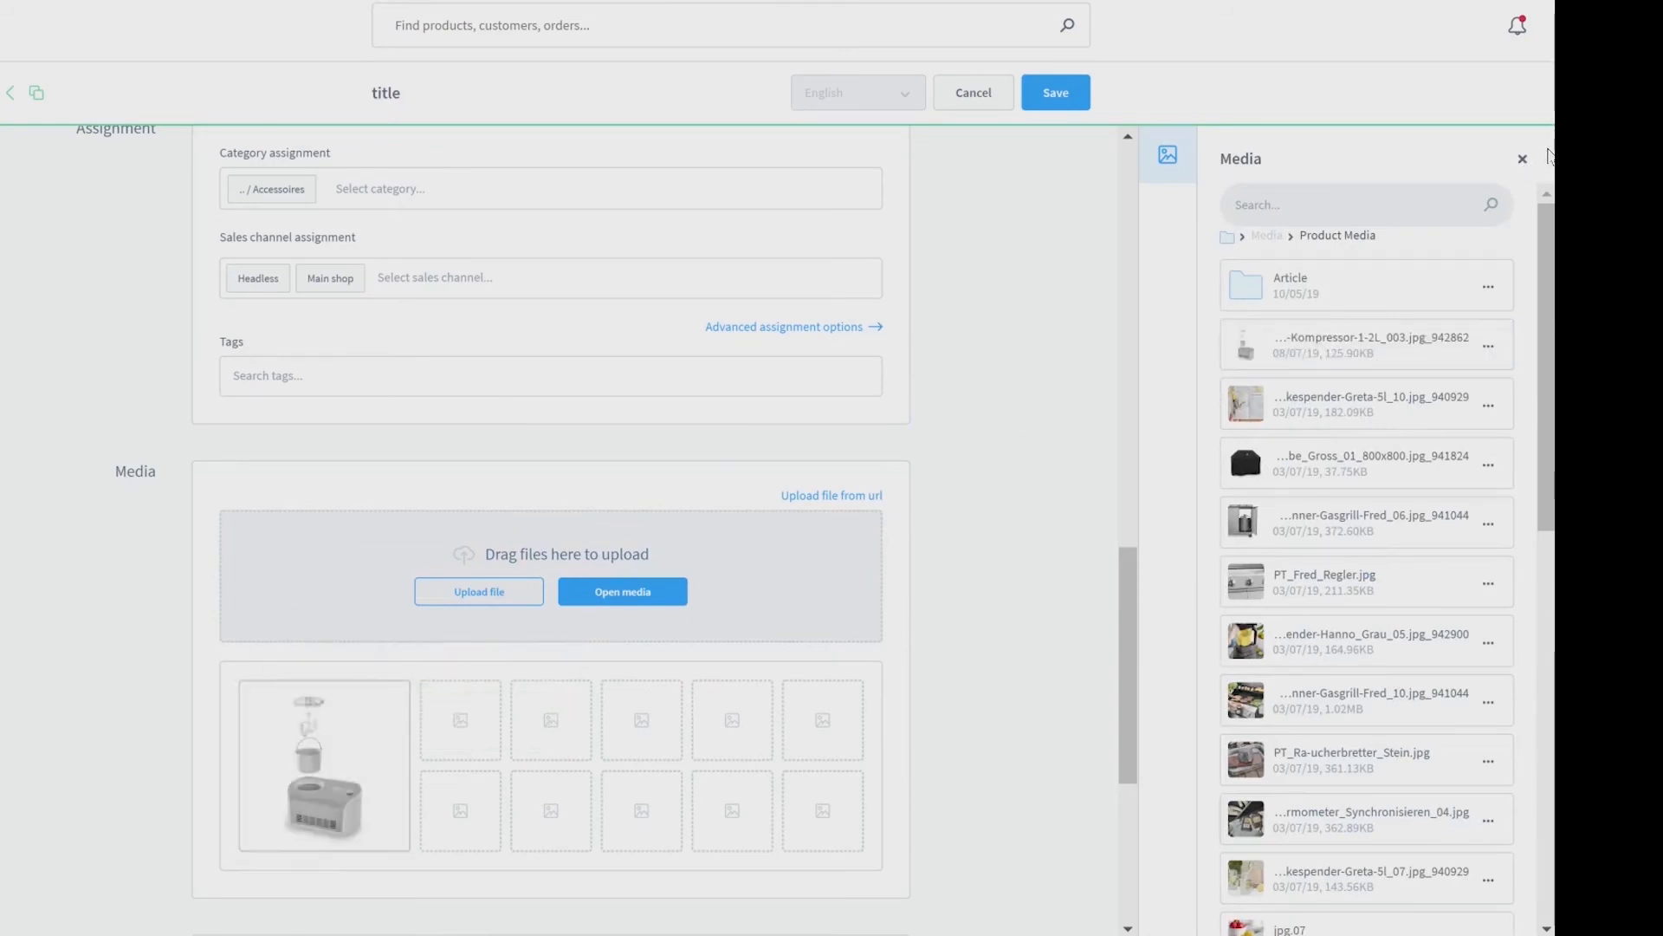
left_click(1525, 162)
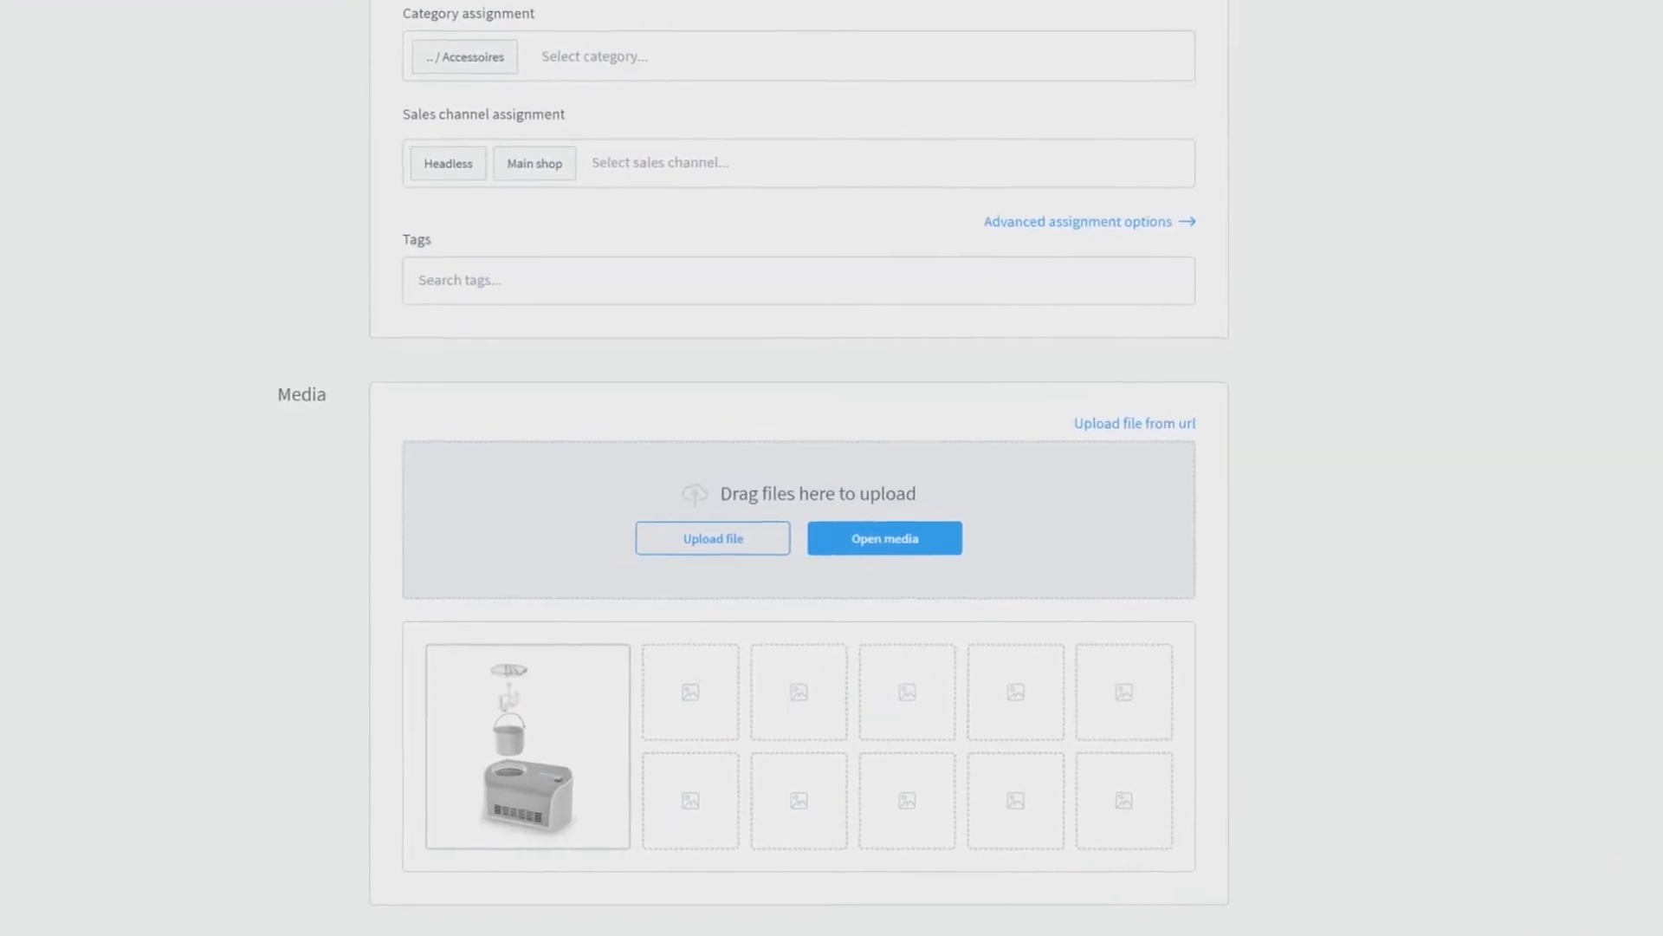
Step: Save the new product and return to its general information
scroll(869, 919, "down", 5)
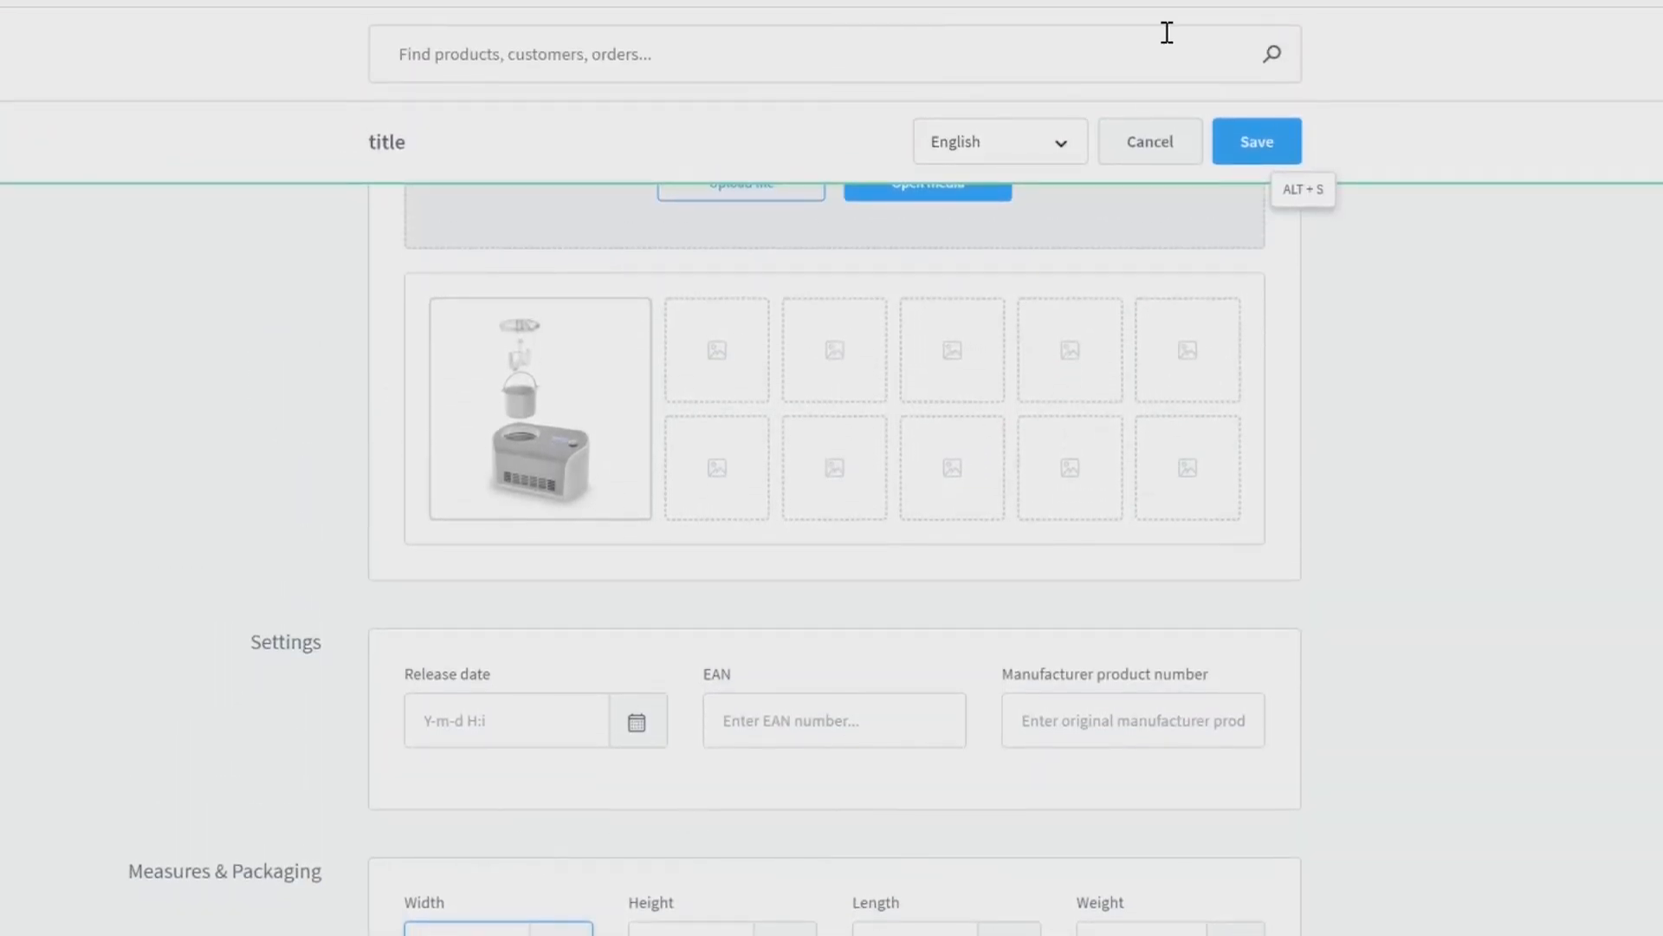
left_click(1254, 147)
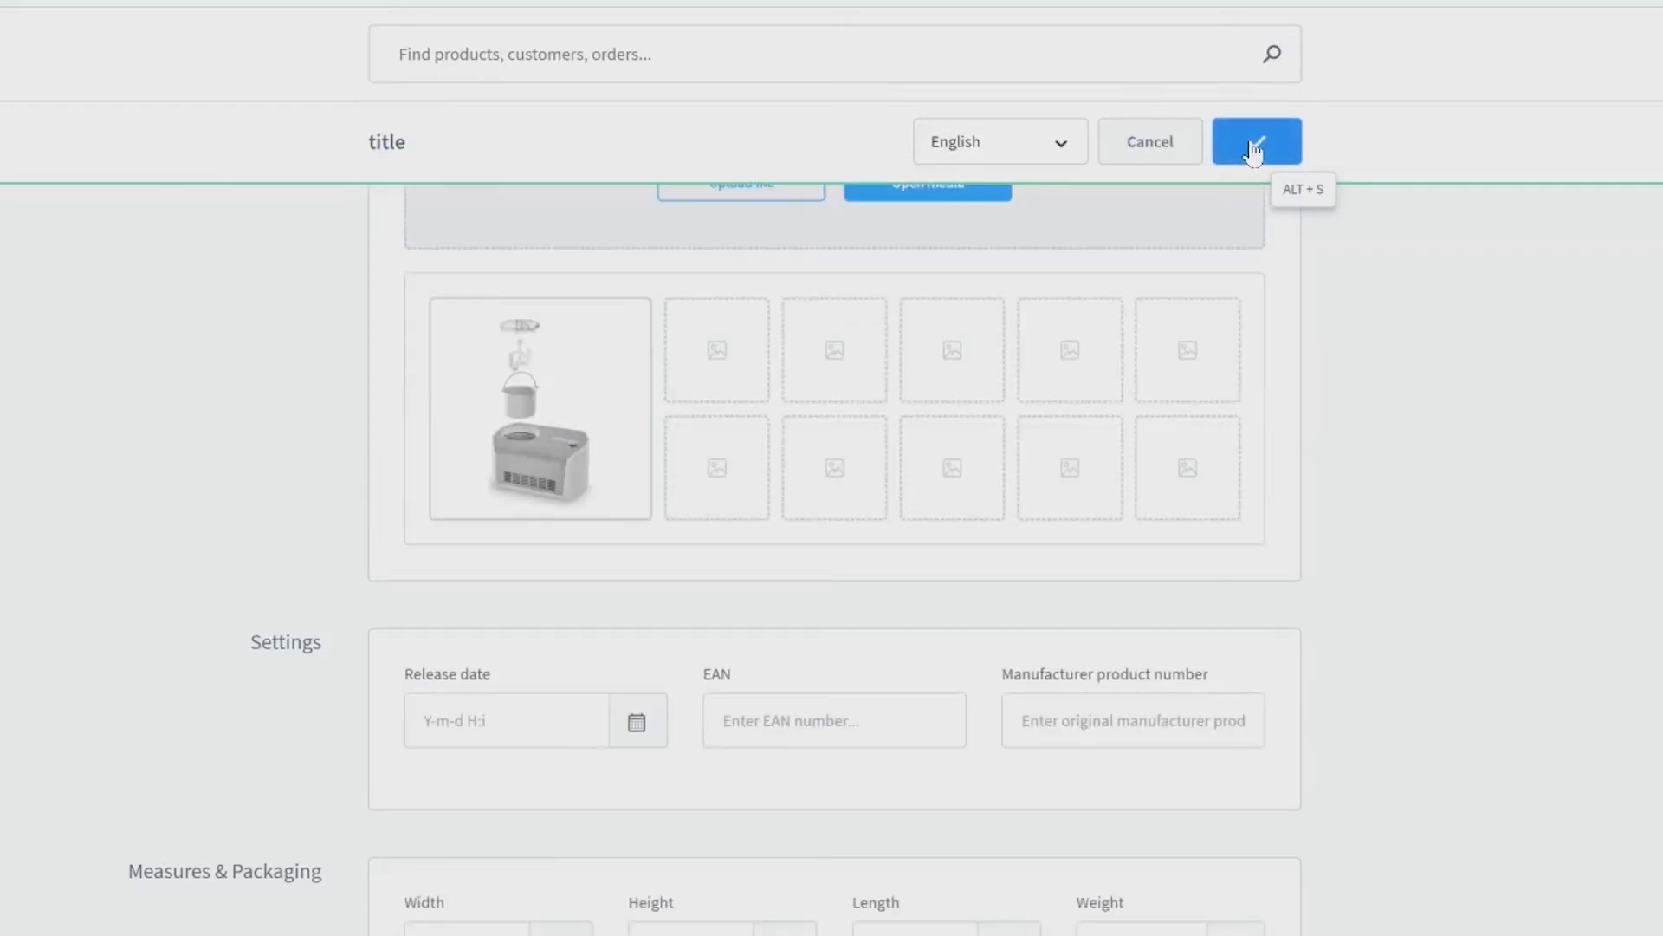
scroll(1506, 312, "up", 3)
scroll(1503, 310, "up", 10)
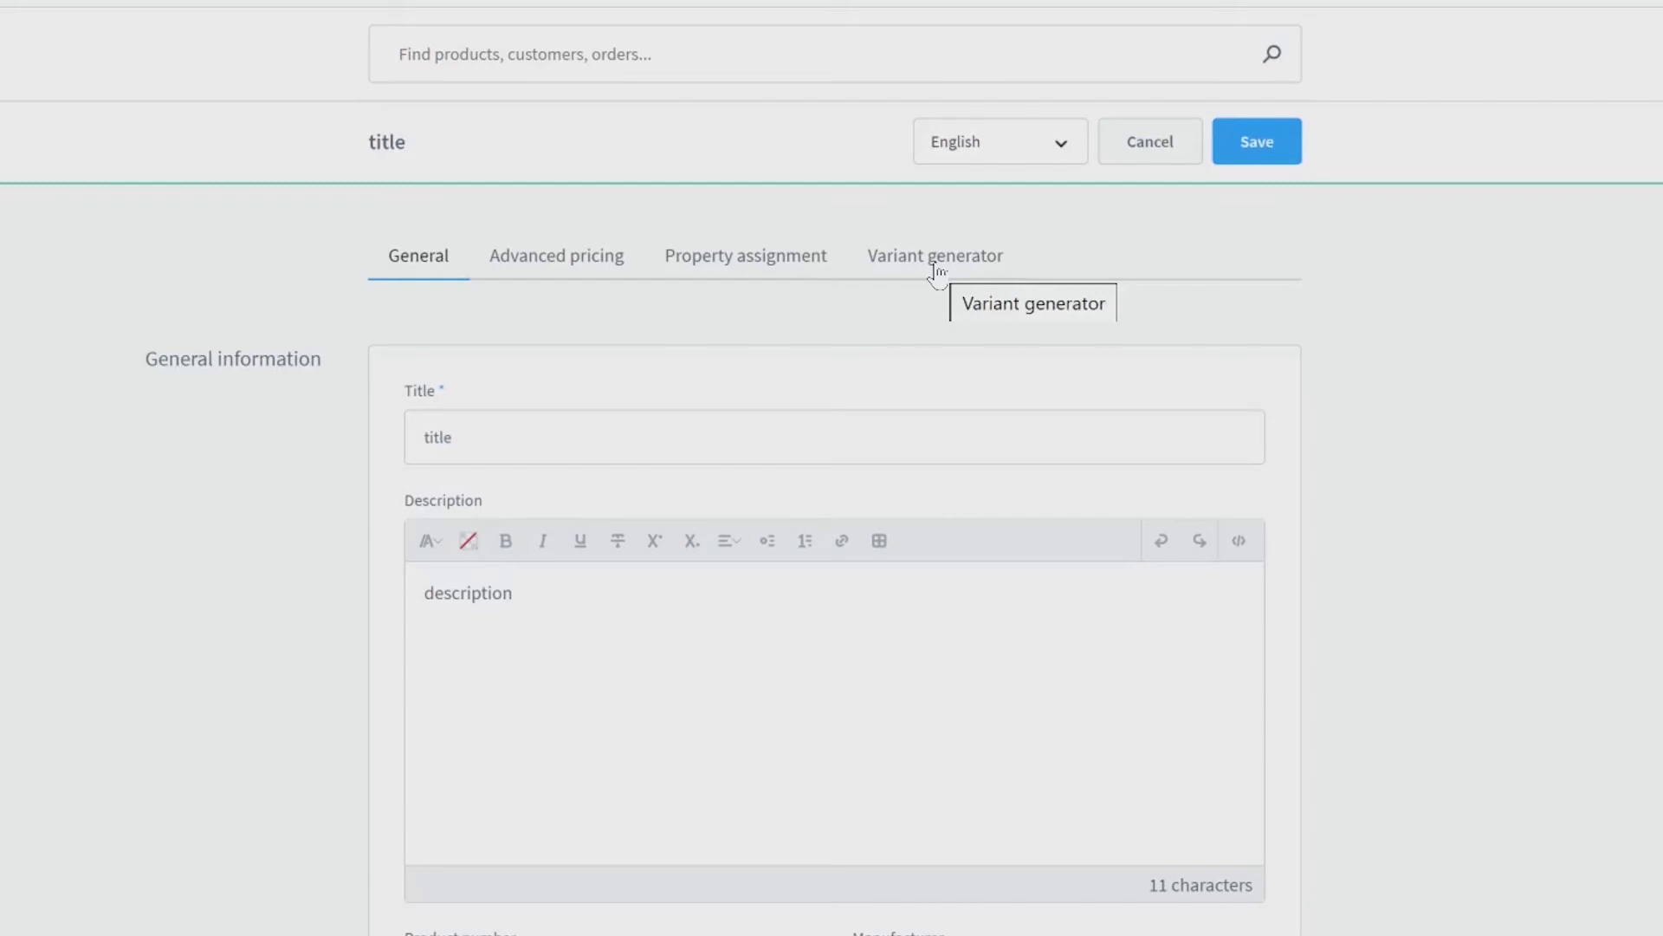
Step: View the product's advanced pricing, and assign it the Colour property options brown, grey and apple
left_click(562, 273)
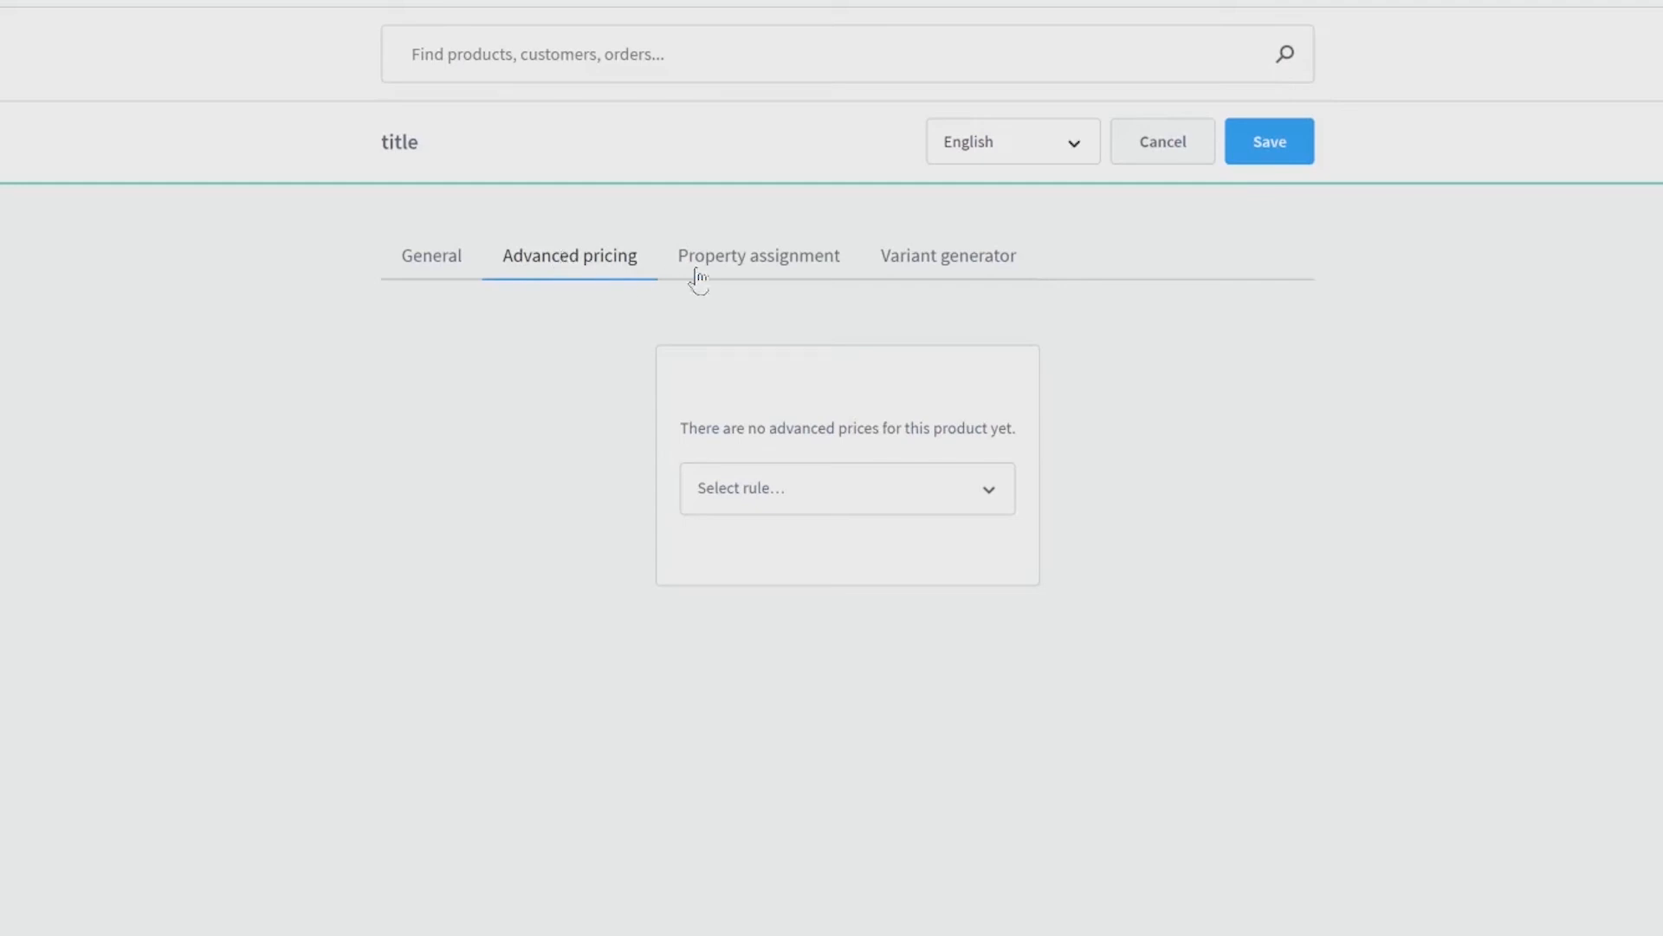
left_click(755, 260)
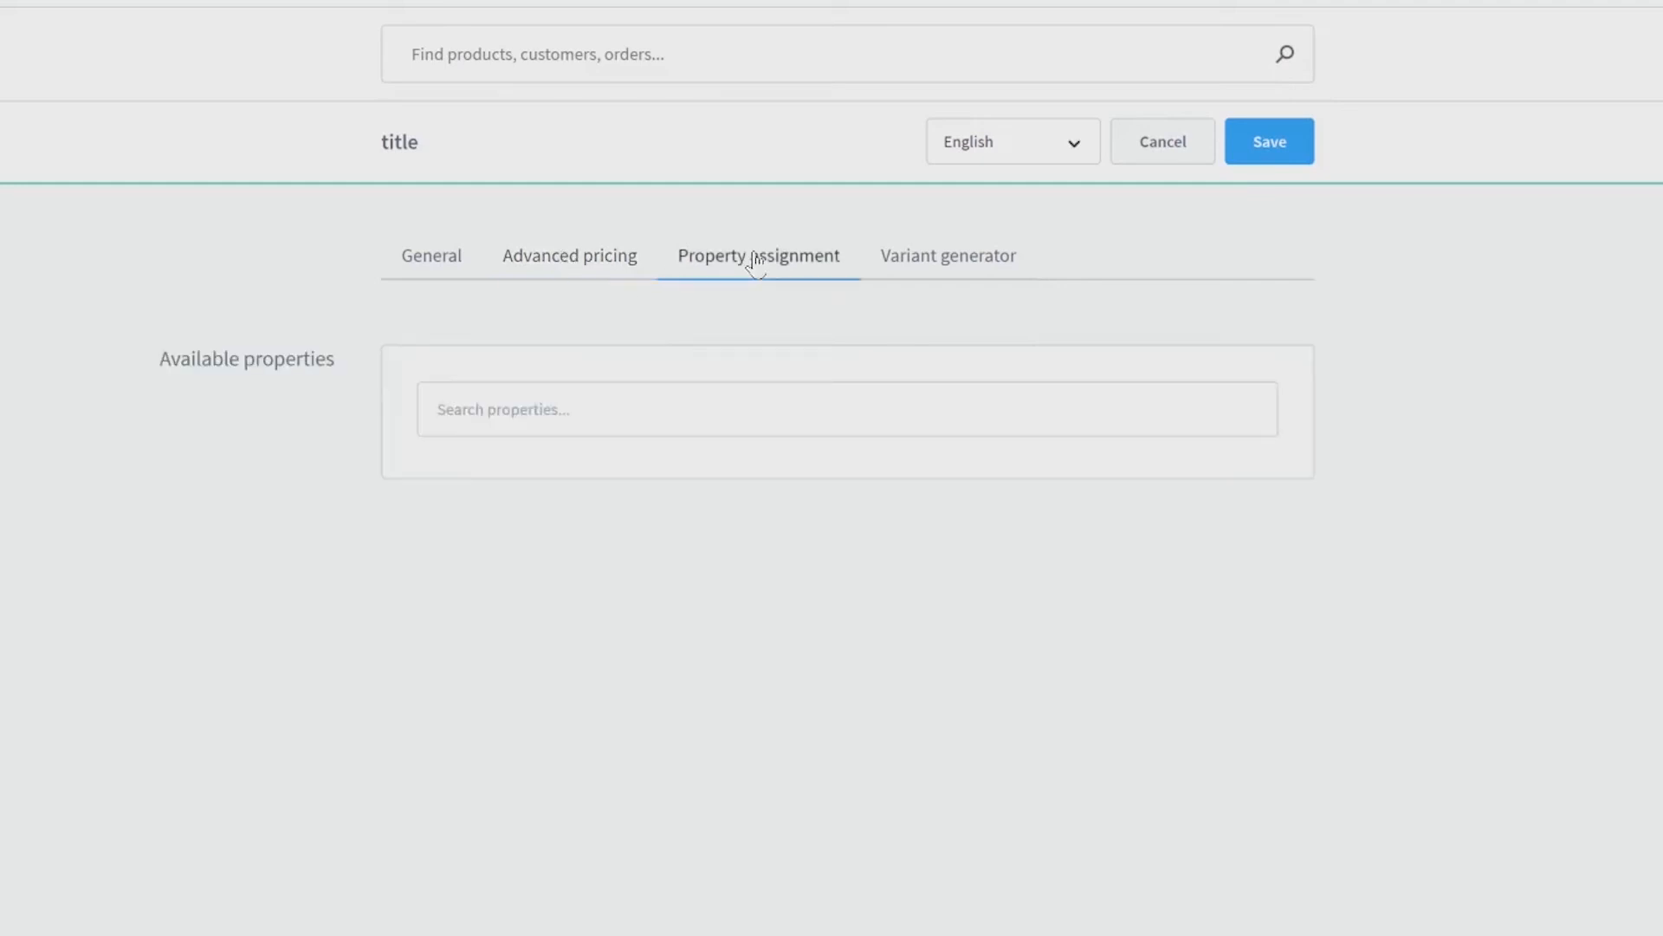
left_click(616, 407)
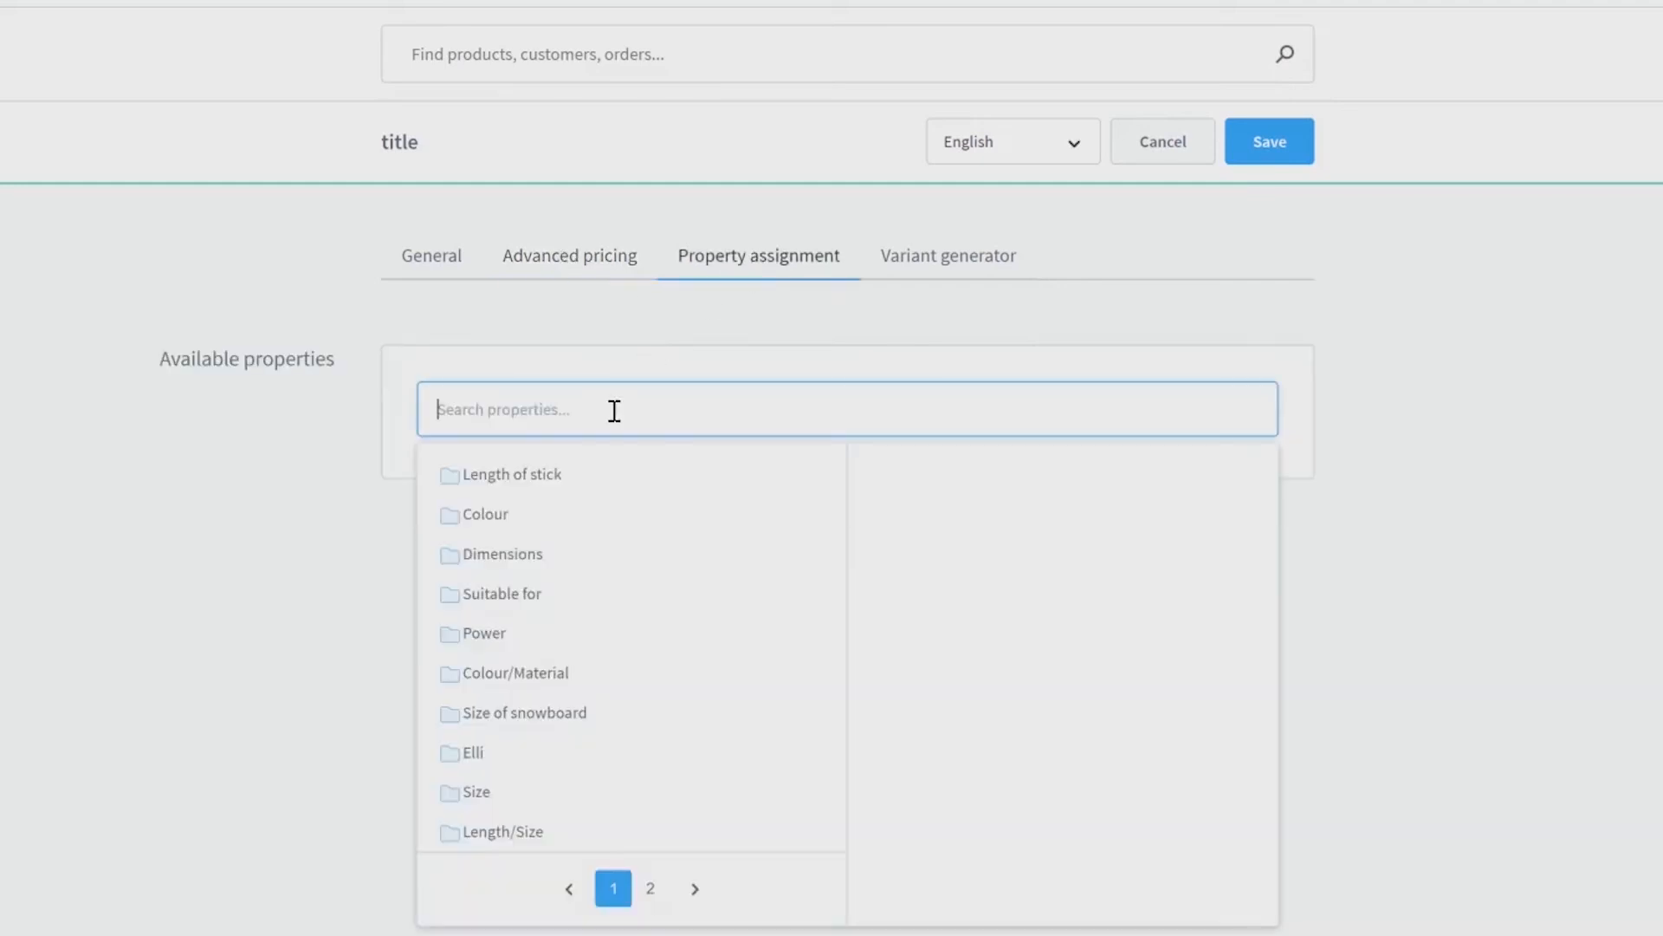
left_click(496, 524)
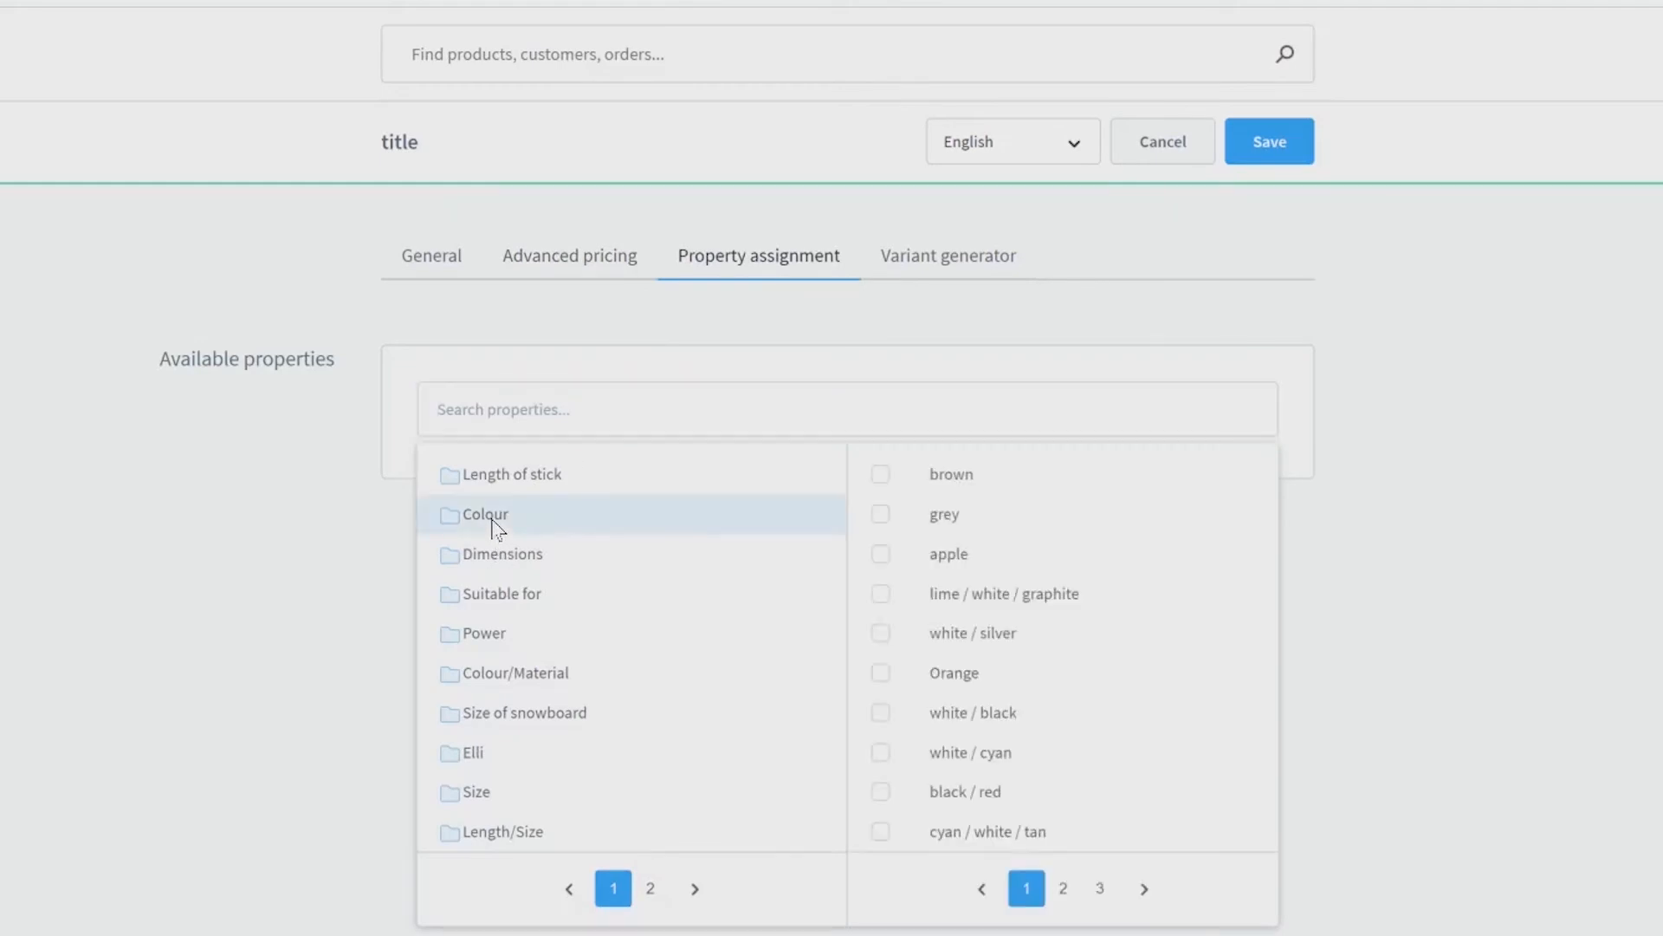
left_click(882, 476)
left_click(882, 517)
left_click(882, 559)
left_click(1464, 498)
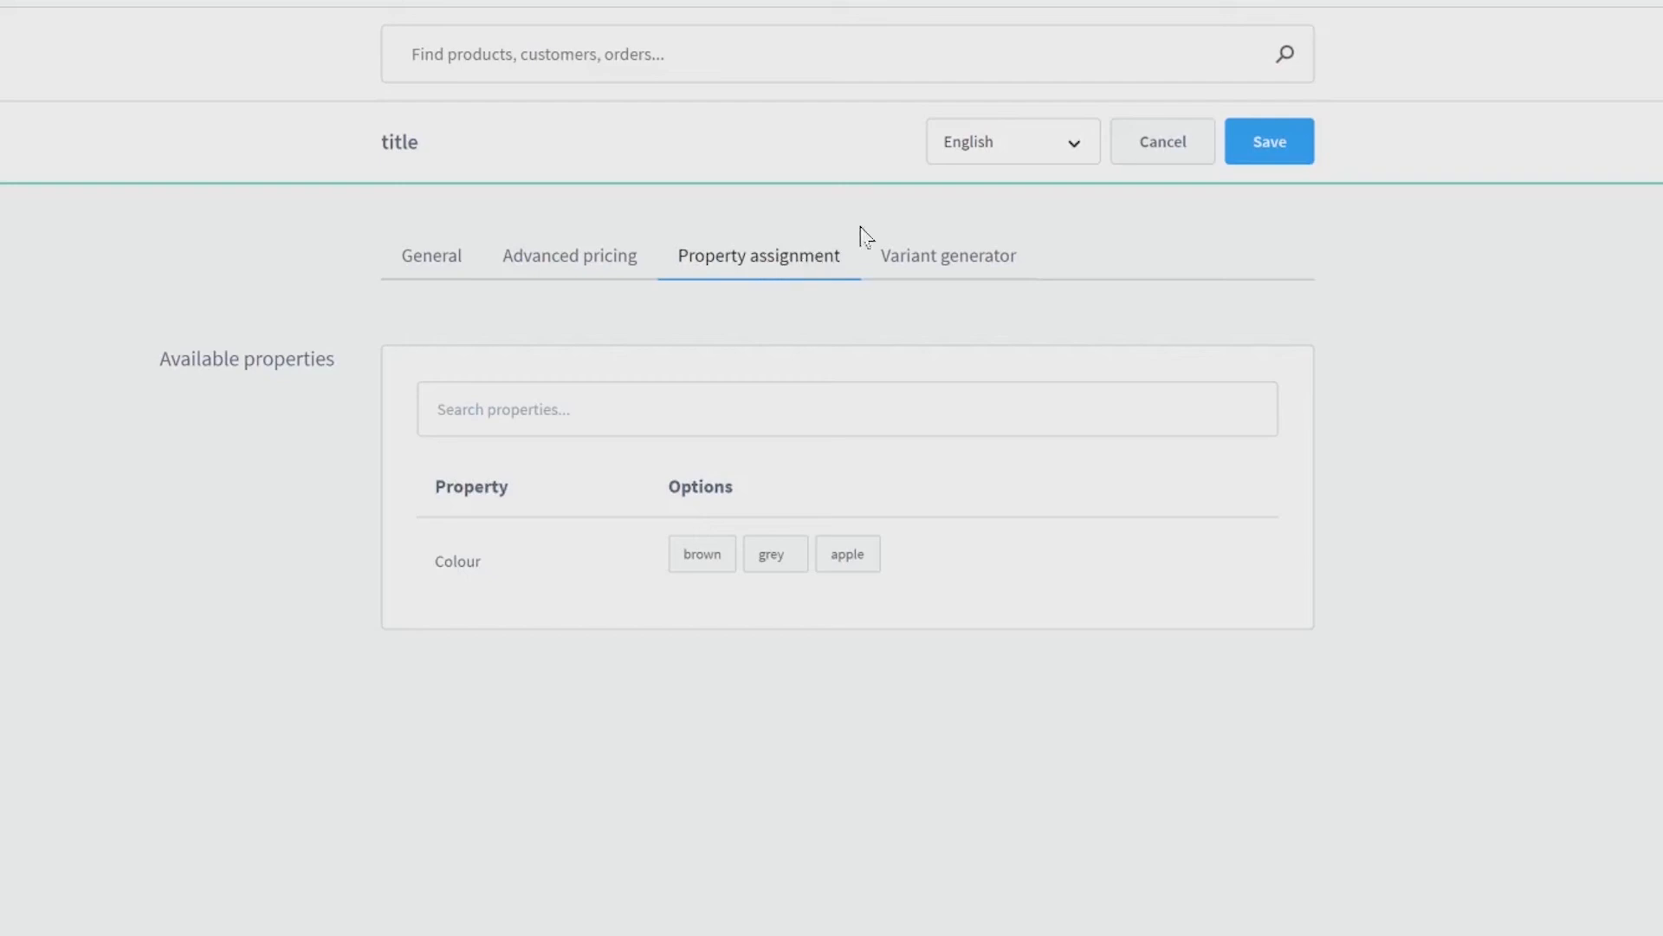
Step: Generate product variants from the Colour options brown, grey and apple
left_click(986, 259)
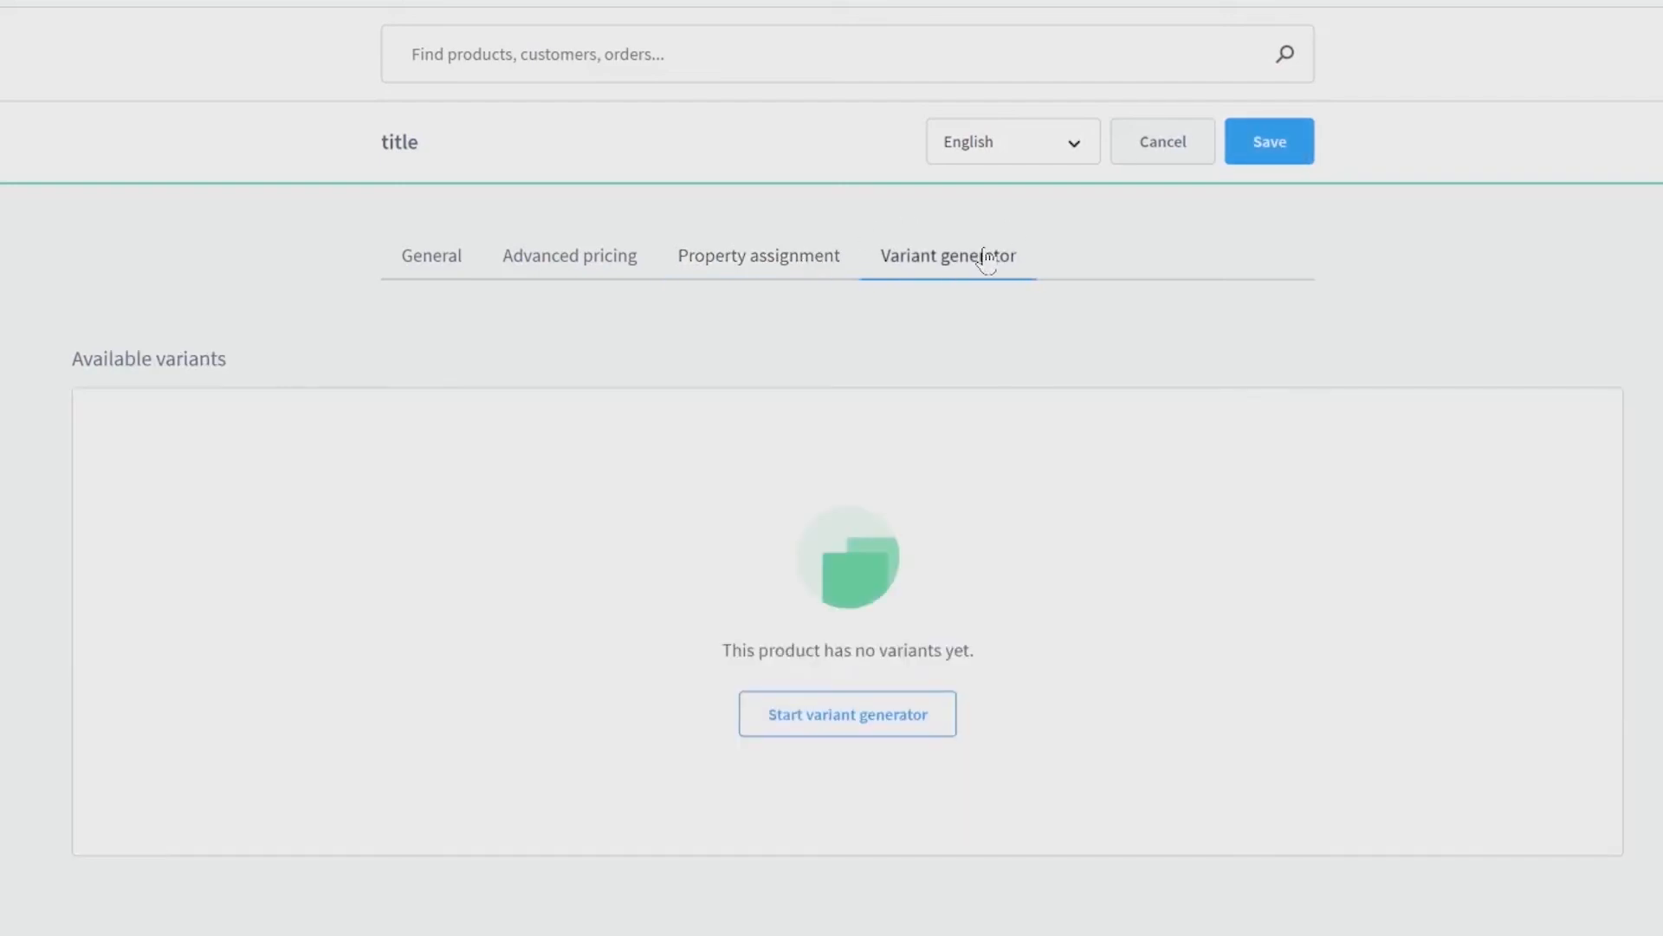
left_click(858, 732)
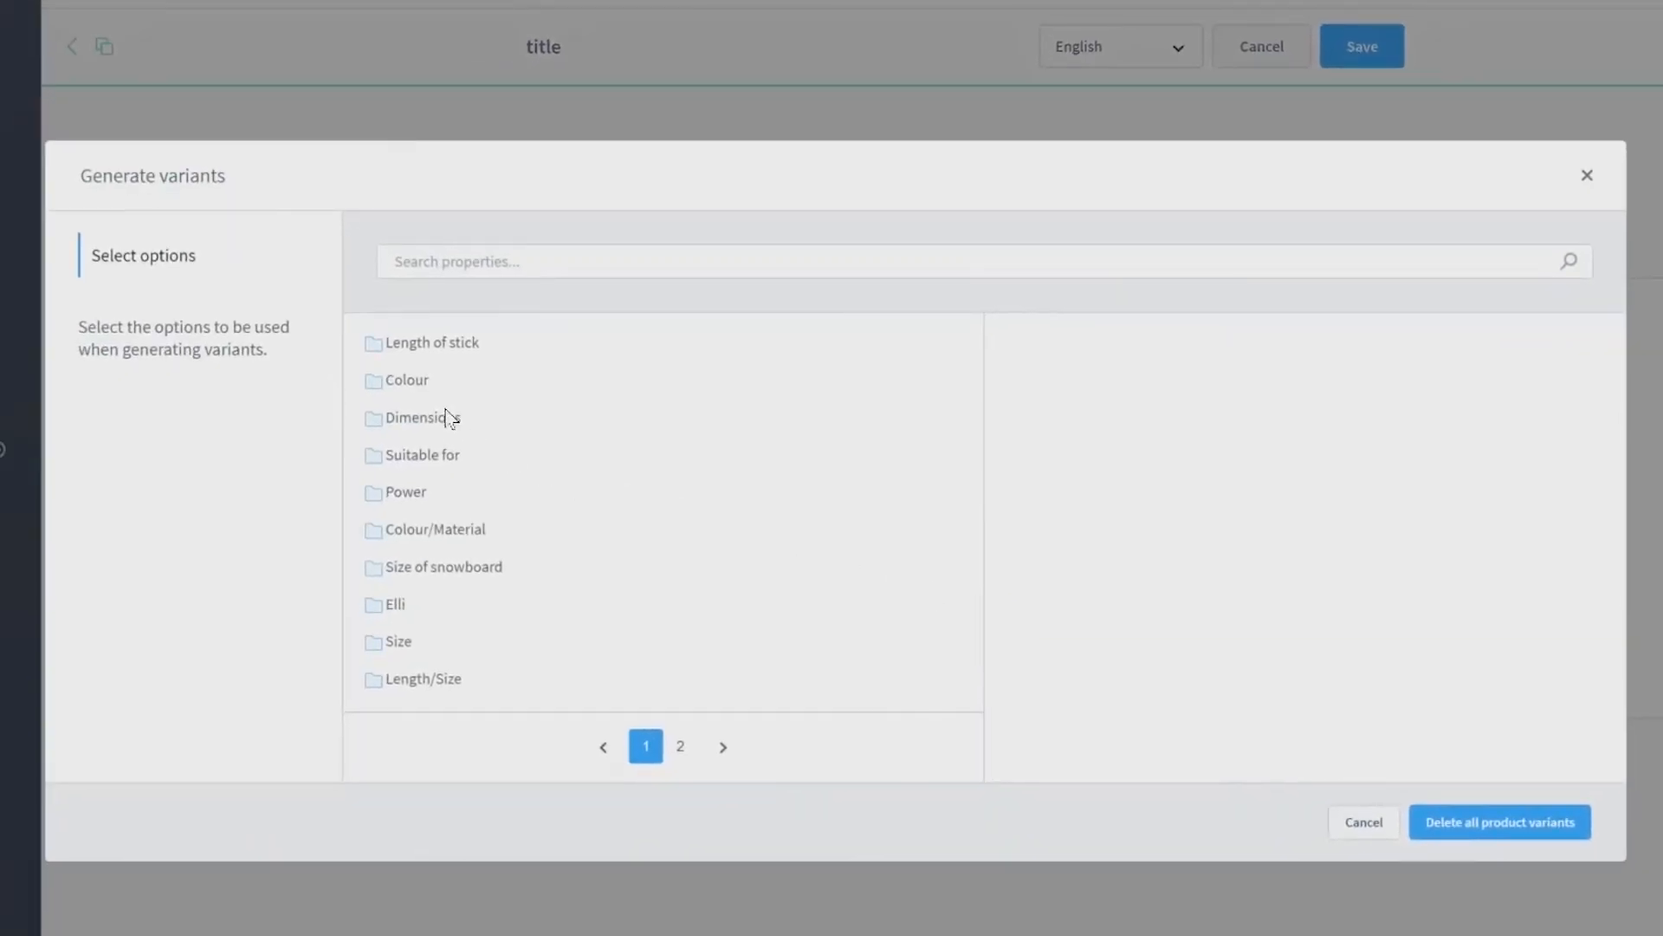
left_click(413, 382)
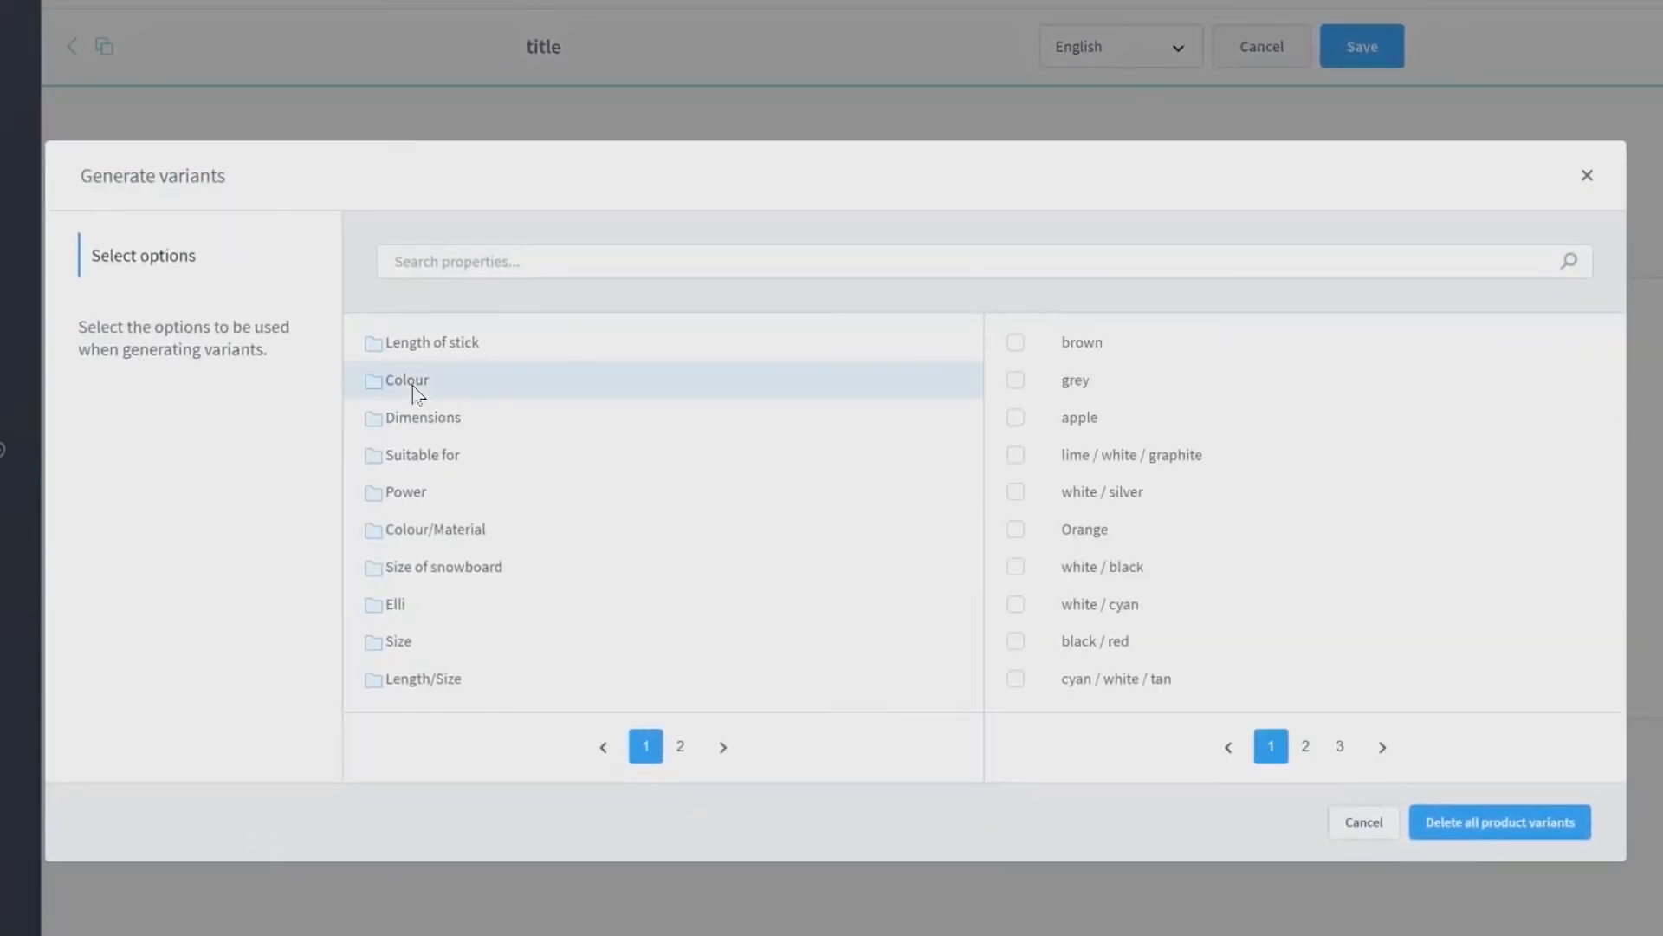
left_click(1015, 343)
left_click(1015, 388)
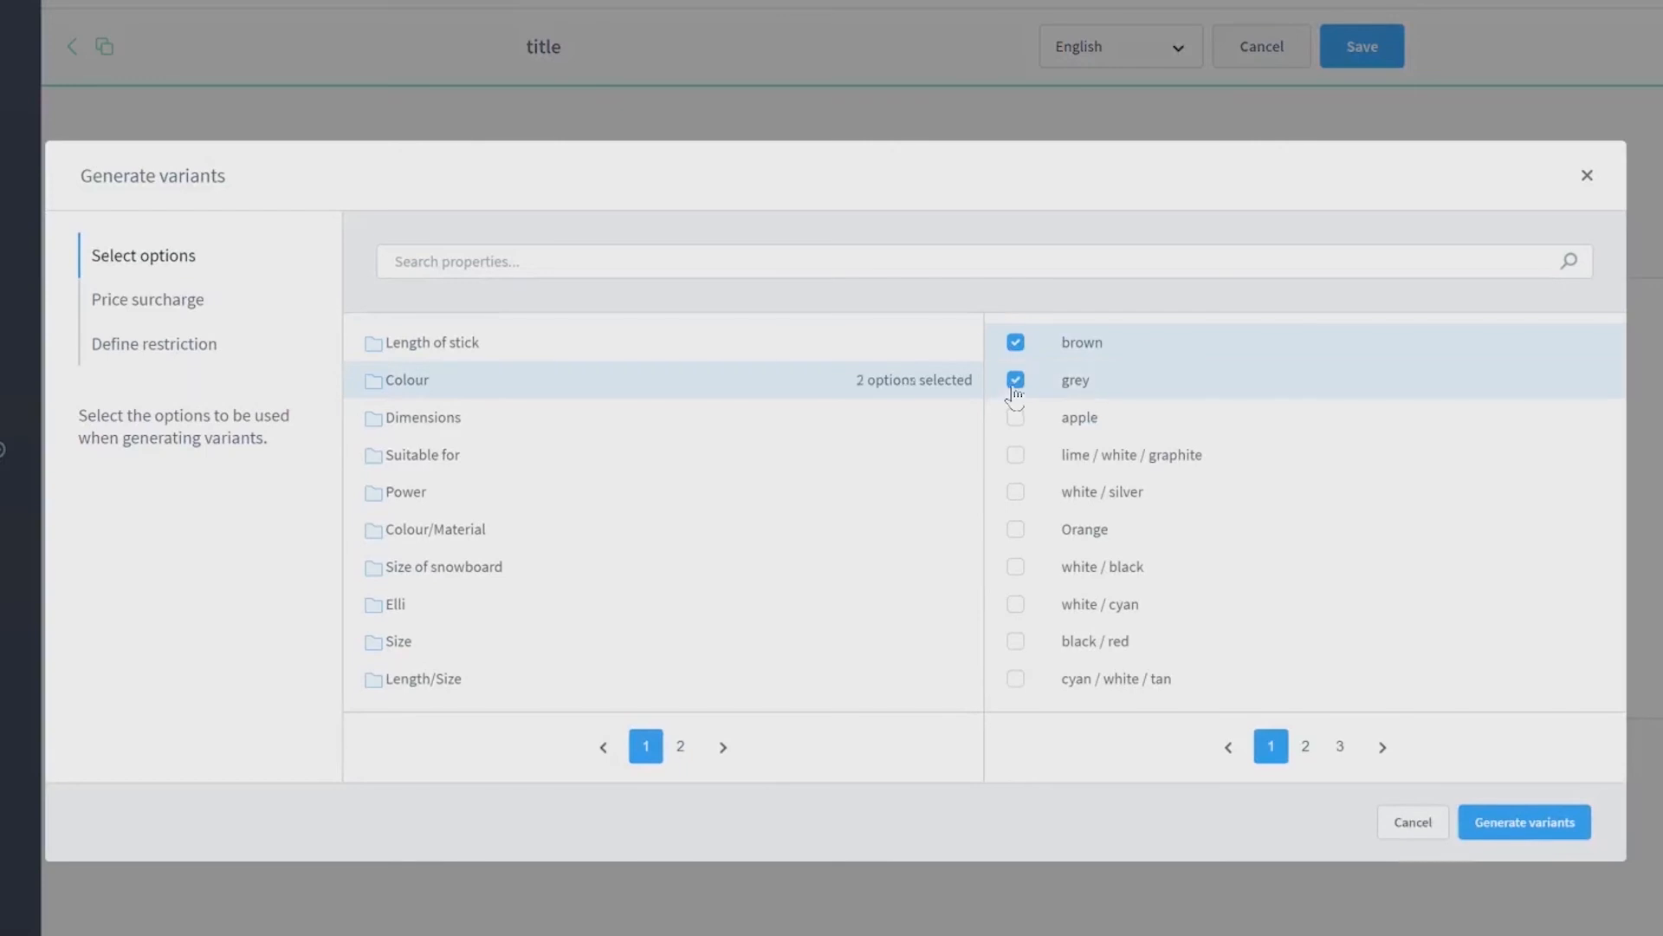
left_click(1015, 419)
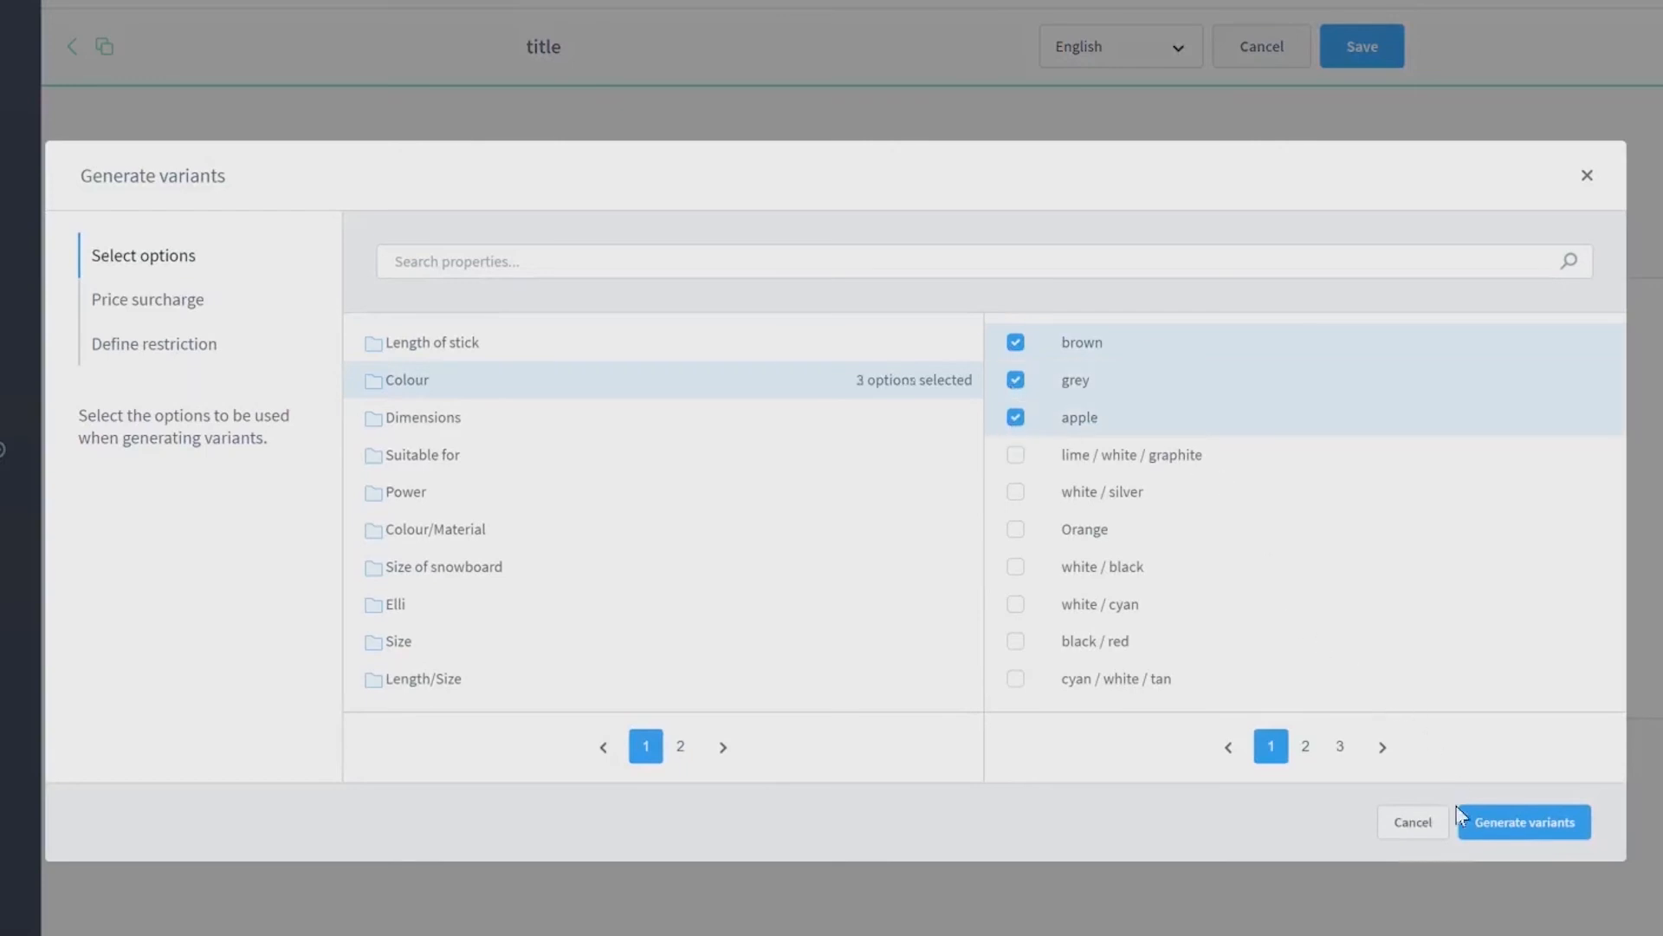
left_click(1487, 828)
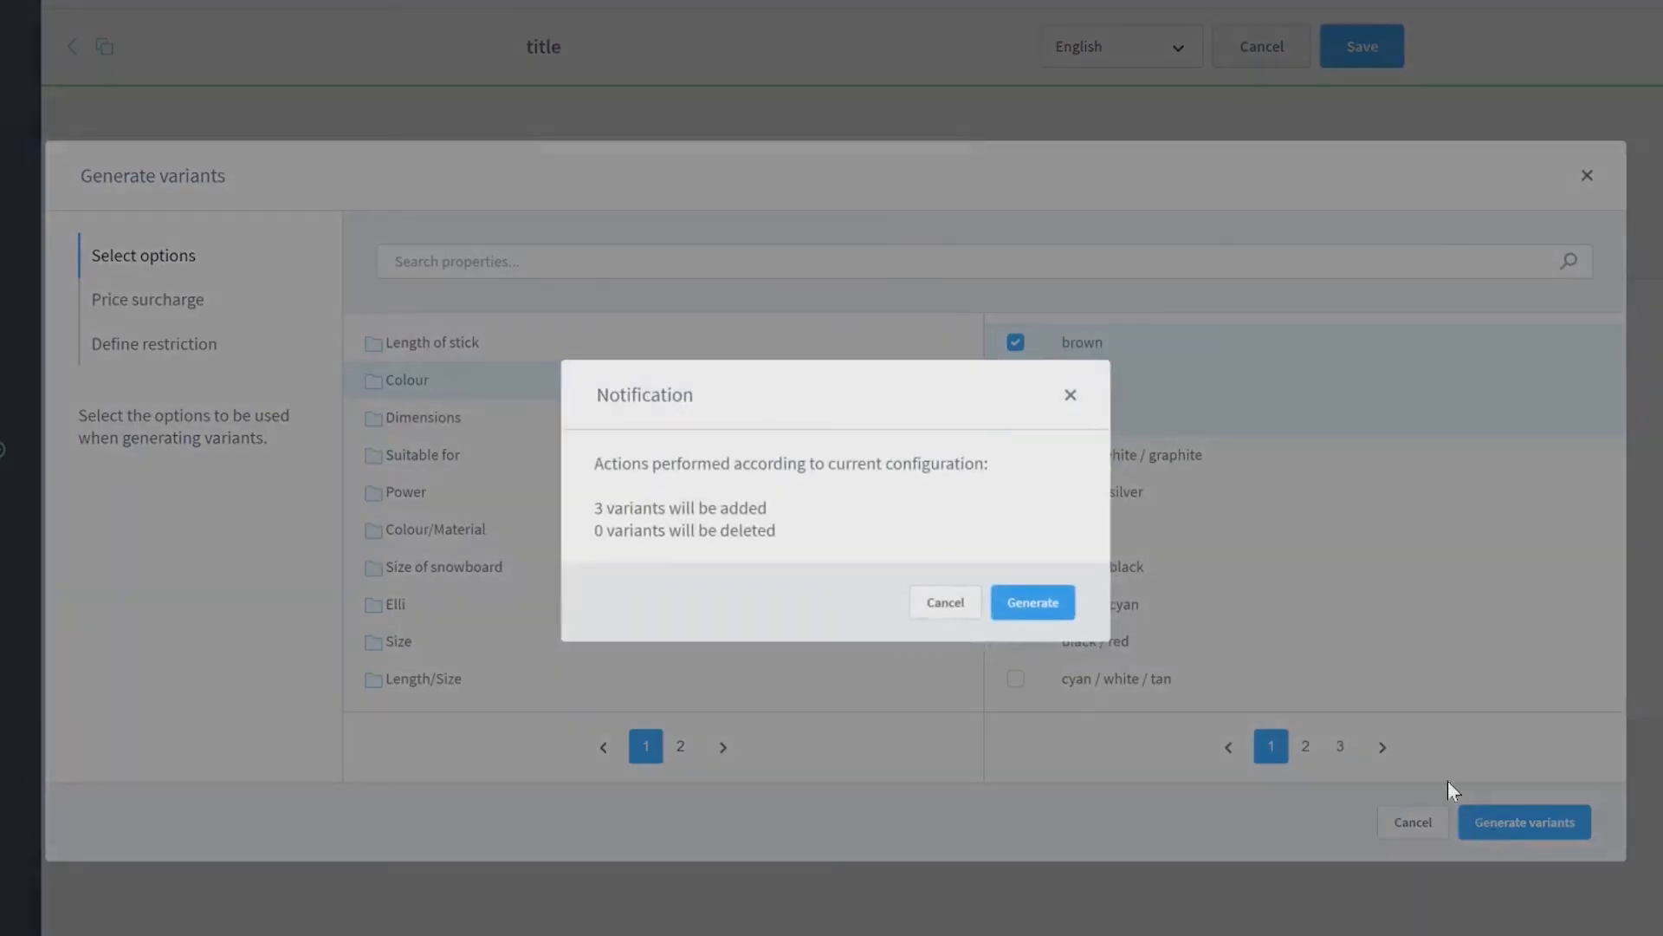
left_click(1039, 604)
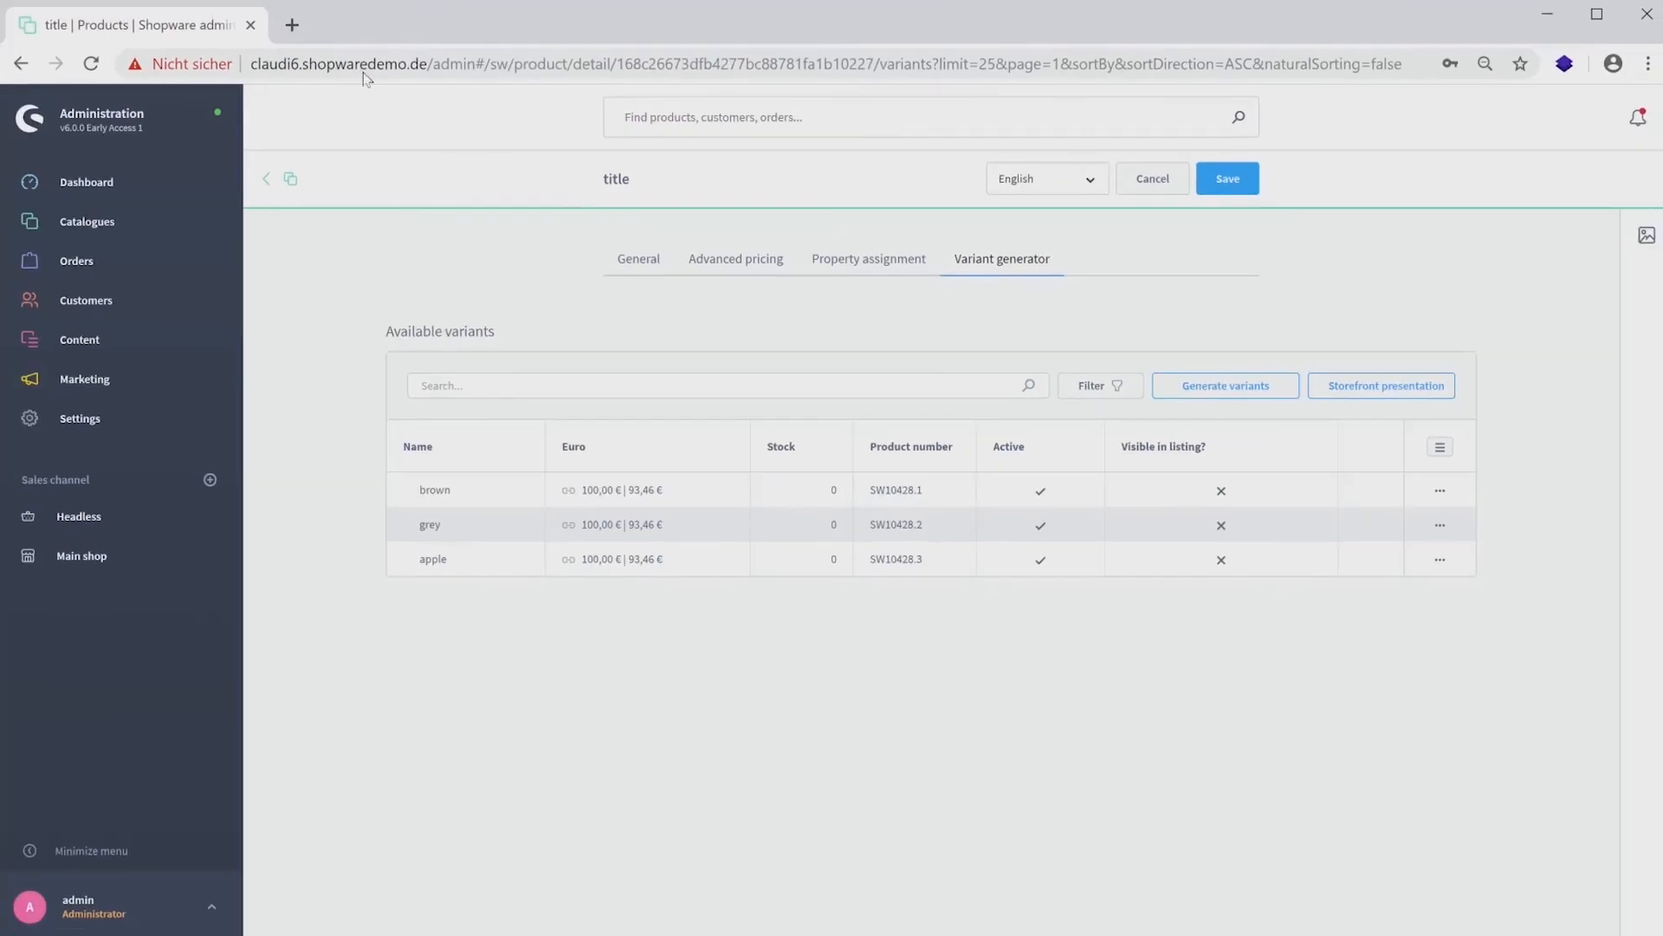
Step: Open the storefront at claudi6.shopwaredemo.co.uk in a new browser tab and view the product "title" in Summer Trends, Accessoires
left_click(292, 24)
type("http://claudi6.shopwaredemo.co.uk/")
key("Return")
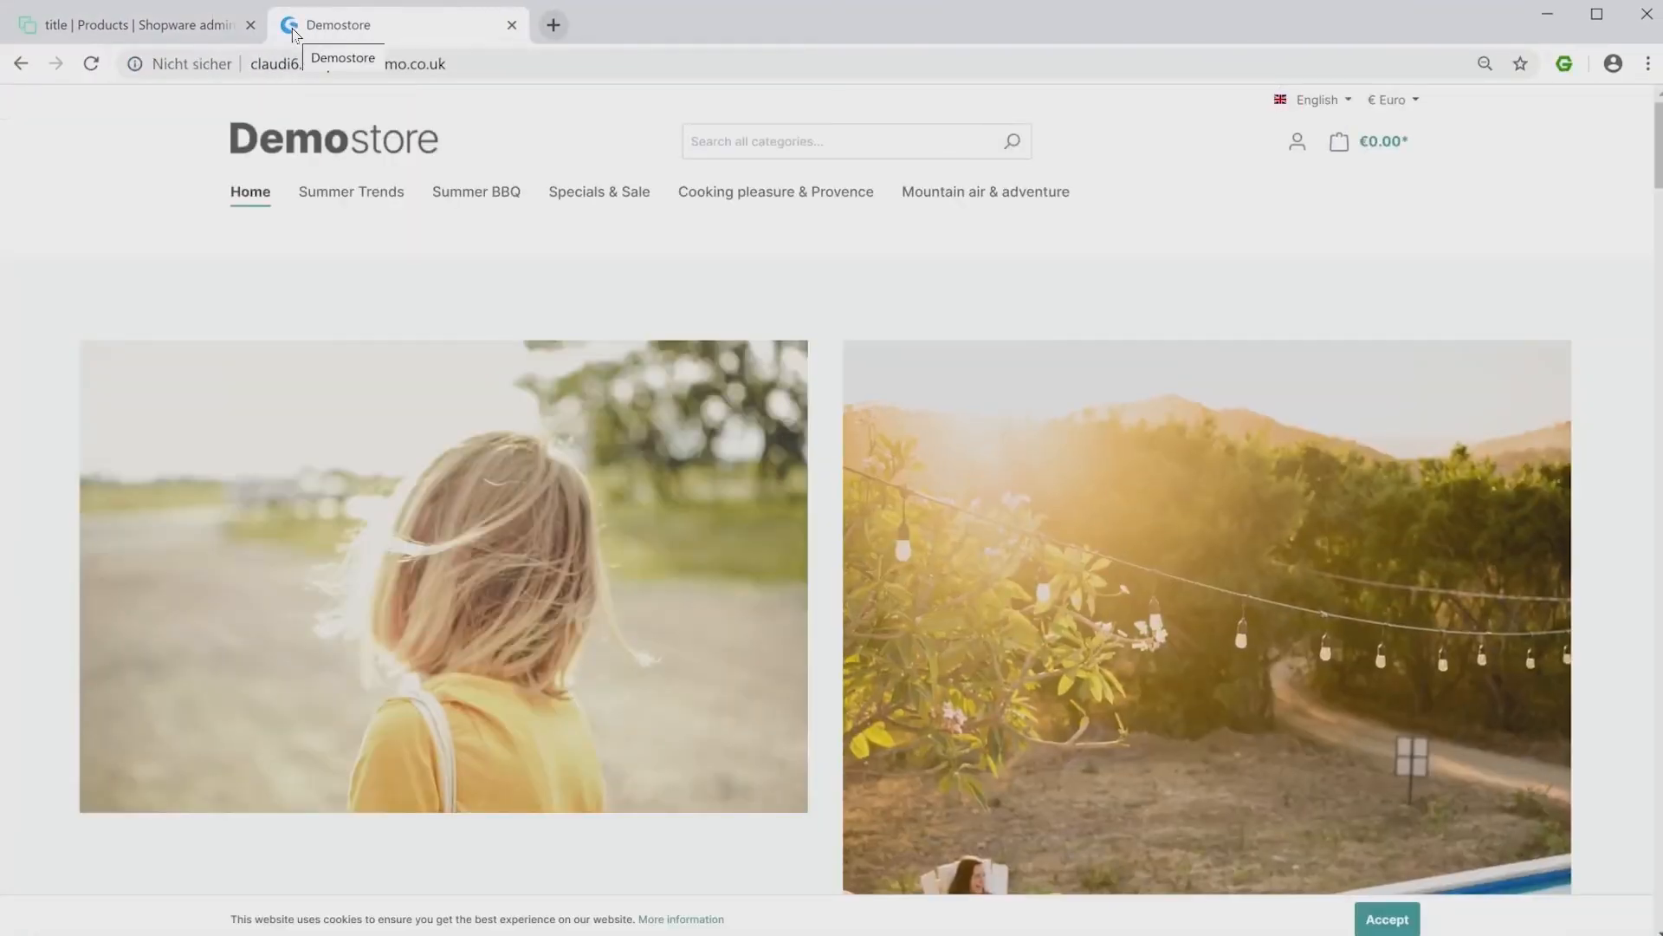
mouse_move(341, 195)
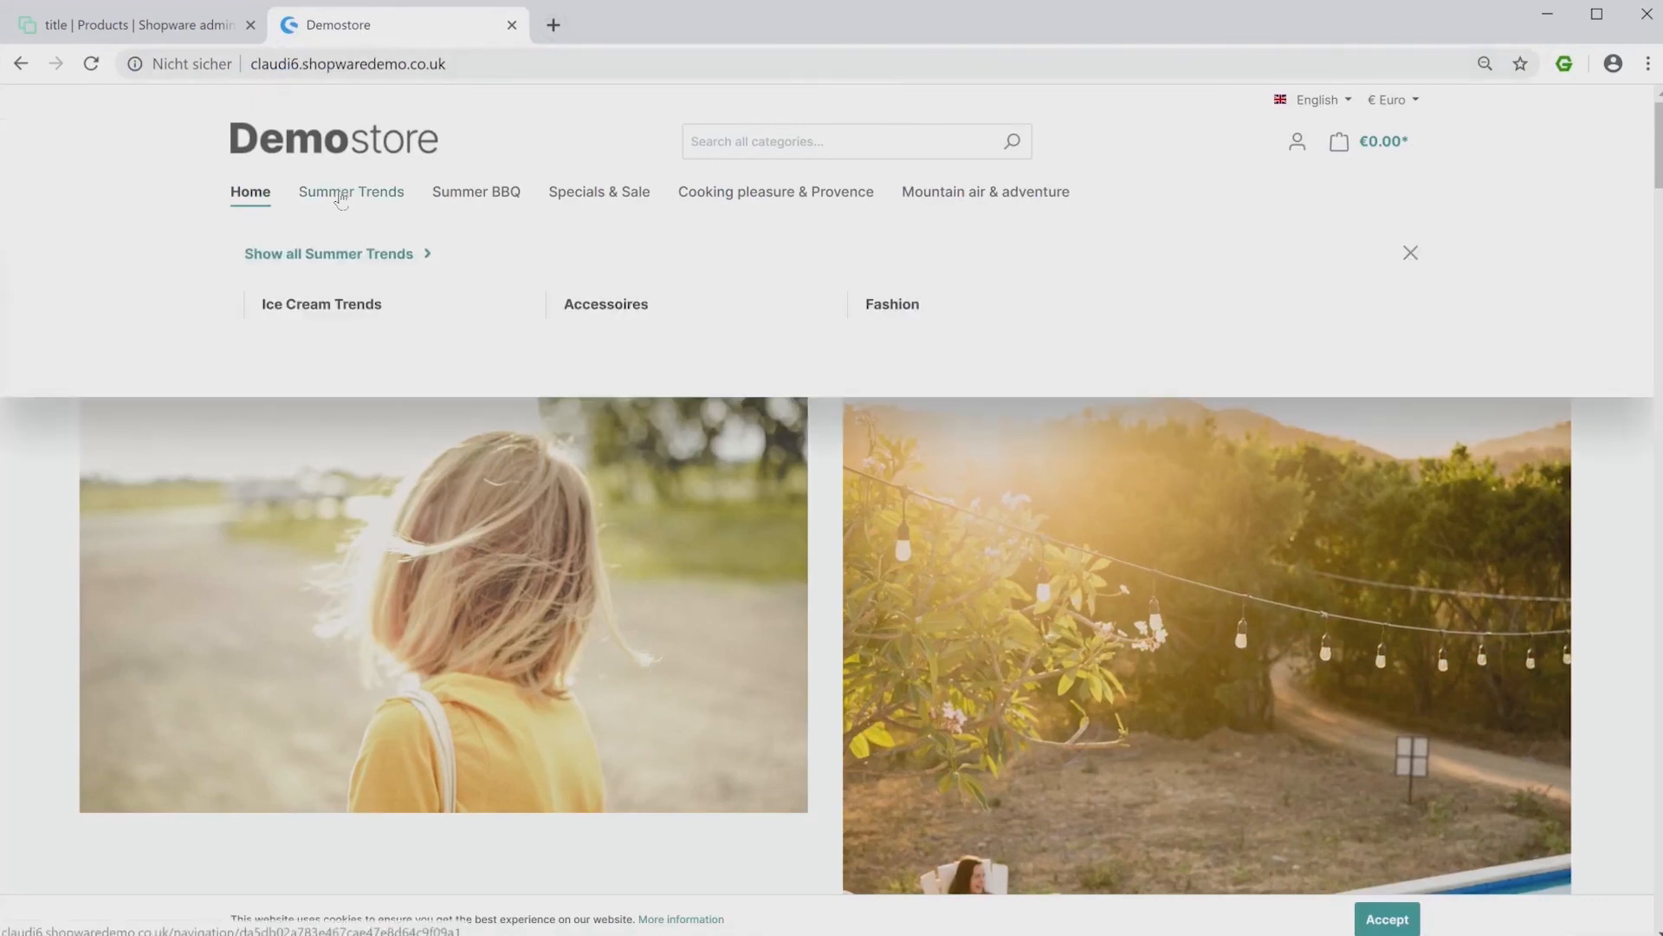
left_click(579, 308)
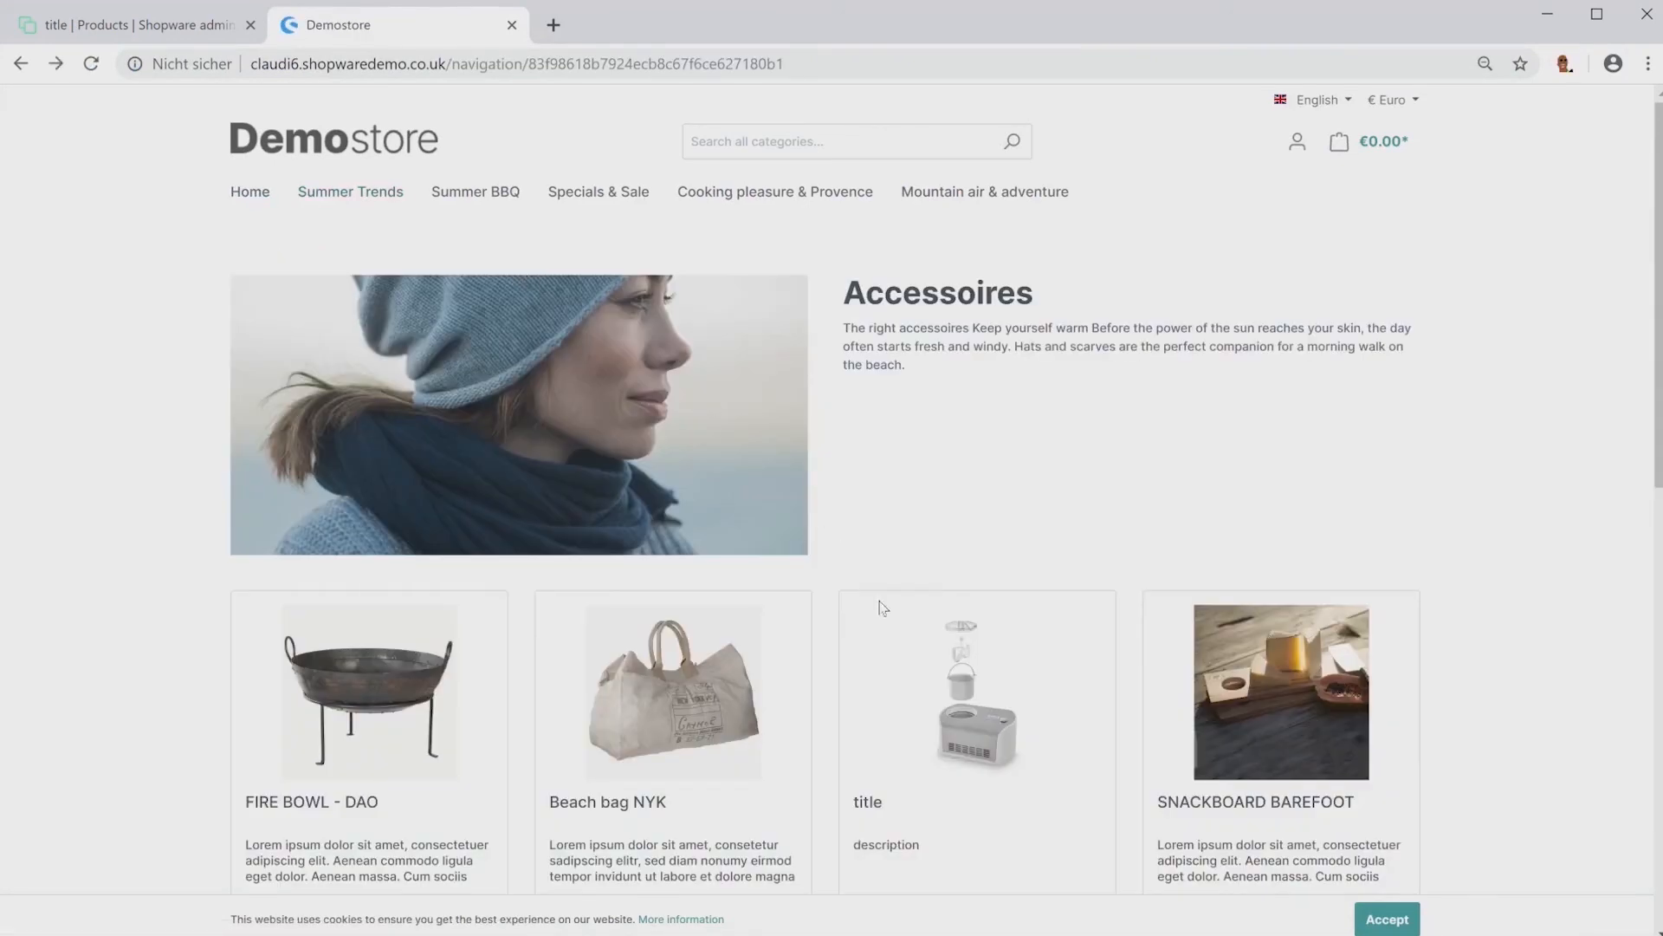
left_click(918, 684)
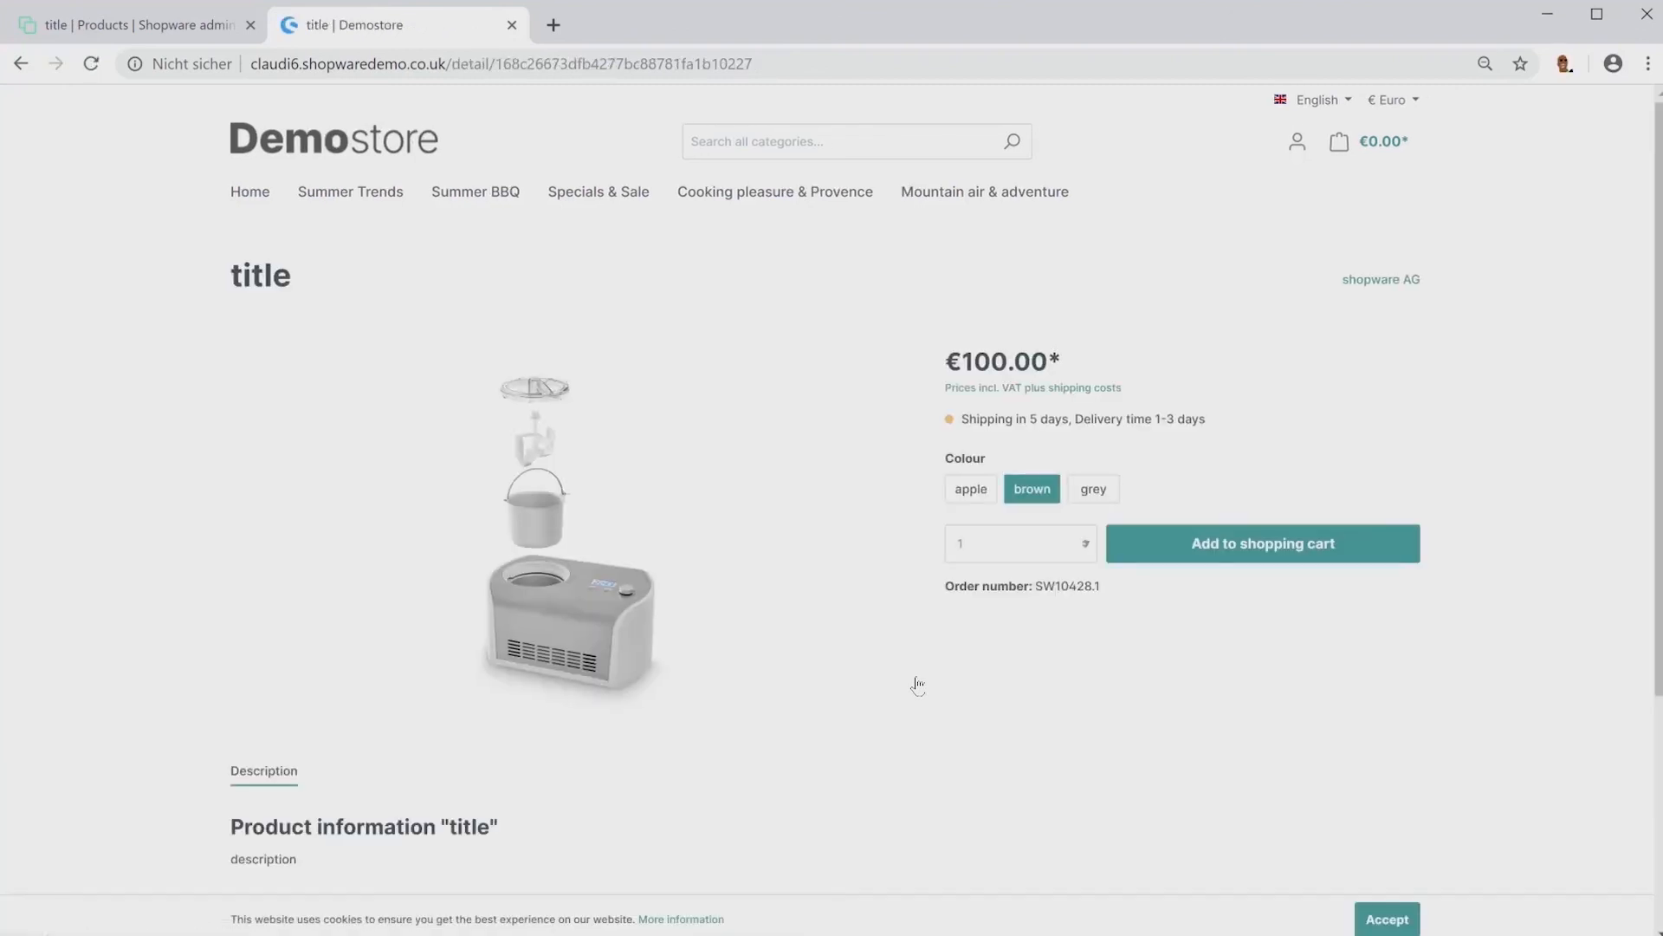